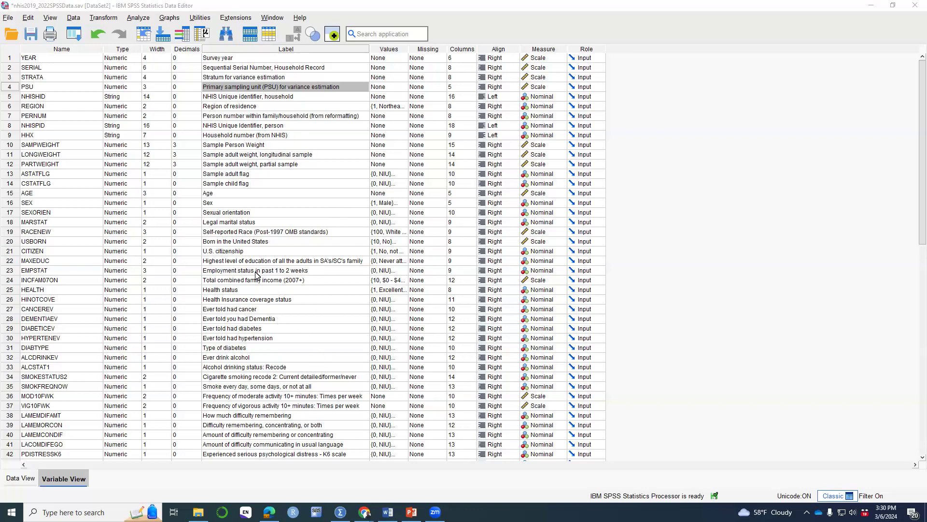
Step: Look through the variable list for the design variables PSU and SAMPWEIGHT
{"action": "scroll", "coordinate": [90, 267], "scroll_direction": "down", "scroll_amount": 3}
{"action": "scroll", "coordinate": [93, 267], "scroll_direction": "up", "scroll_amount": 3}
{"action": "left_click", "coordinate": [40, 88]}
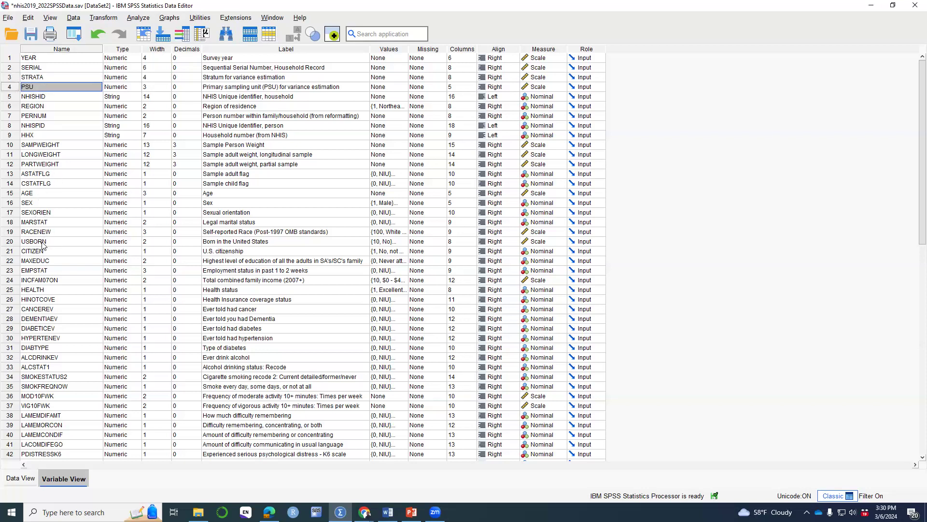
{"action": "double_click", "coordinate": [49, 144]}
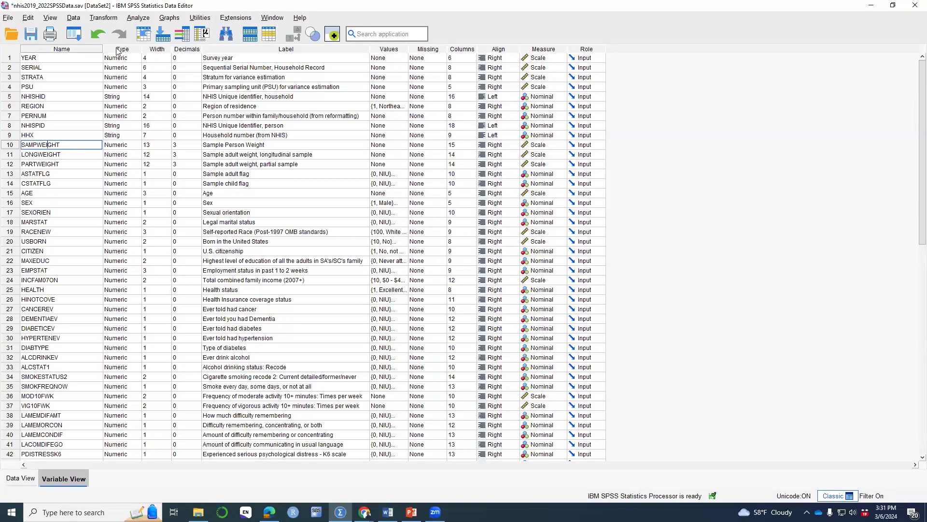
{"action": "left_click", "coordinate": [22, 478]}
{"action": "left_click", "coordinate": [72, 483]}
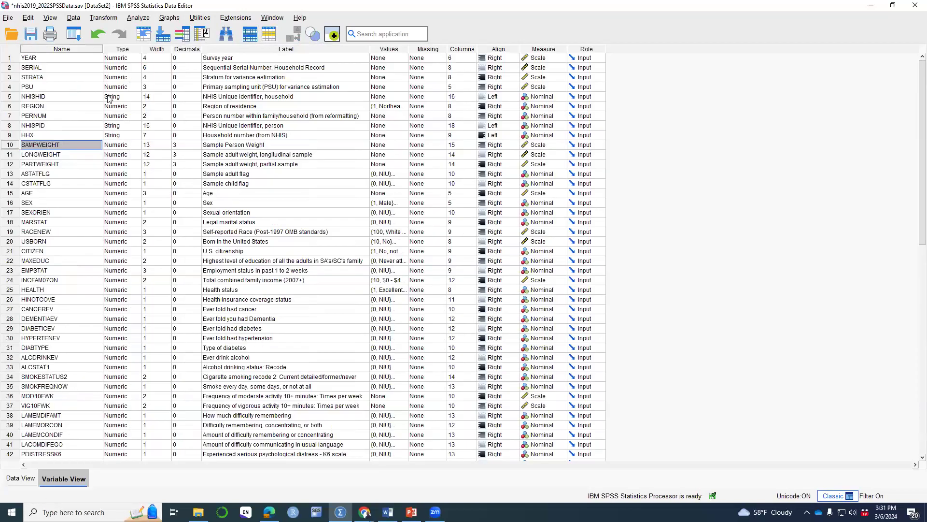
Step: Open the Complex Samples Analysis Preparation Wizard for the survey dataset
{"action": "left_click", "coordinate": [140, 20]}
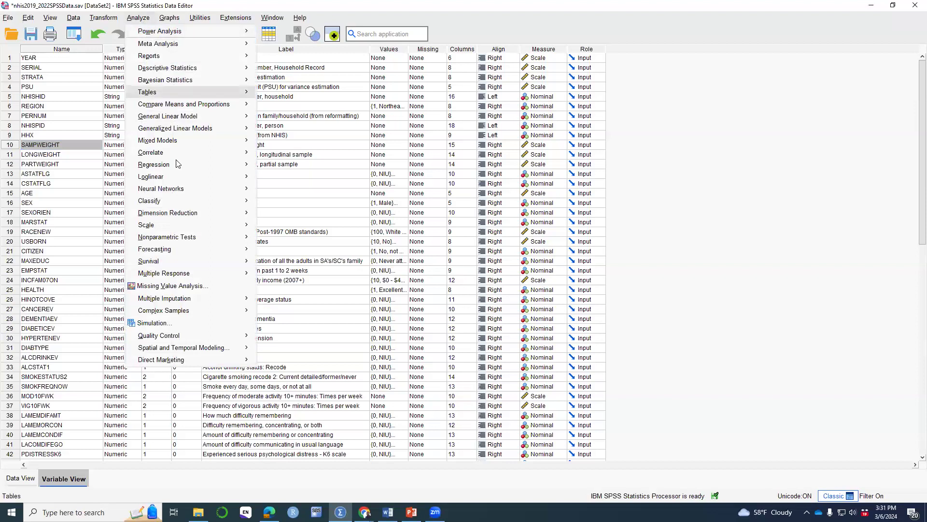
{"action": "mouse_move", "coordinate": [189, 312]}
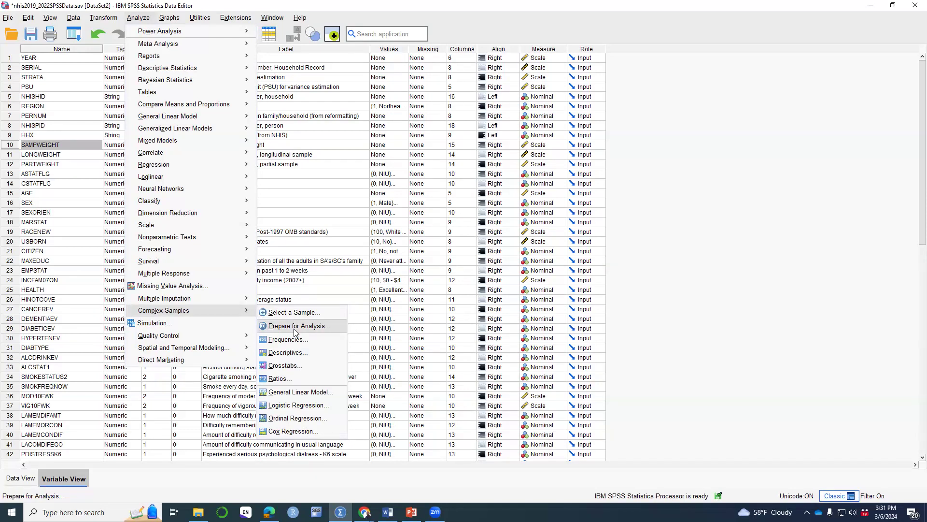
{"action": "left_click", "coordinate": [319, 332]}
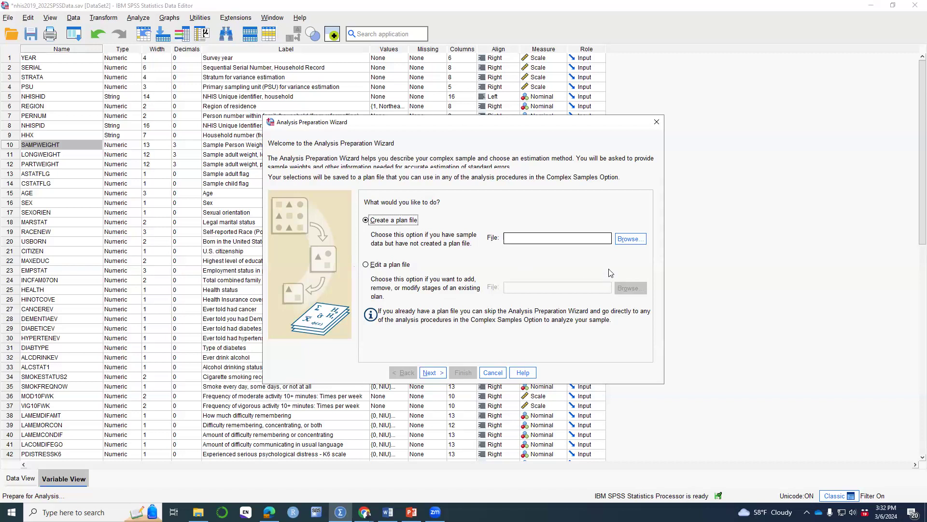
Step: Create a new plan file named CSAnalysisPlan in the NHISWeight folder on the Desktop and proceed to the design variables
{"action": "left_click", "coordinate": [630, 243]}
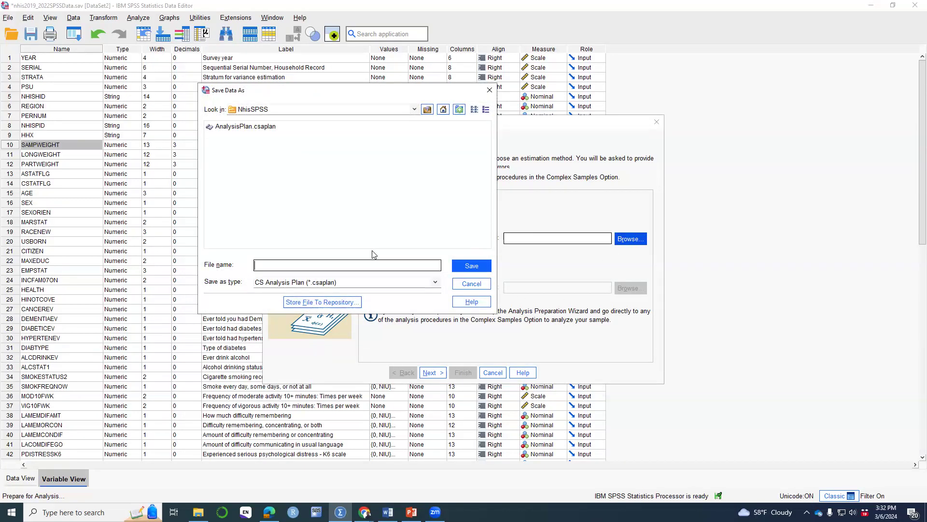
{"action": "left_click", "coordinate": [415, 110]}
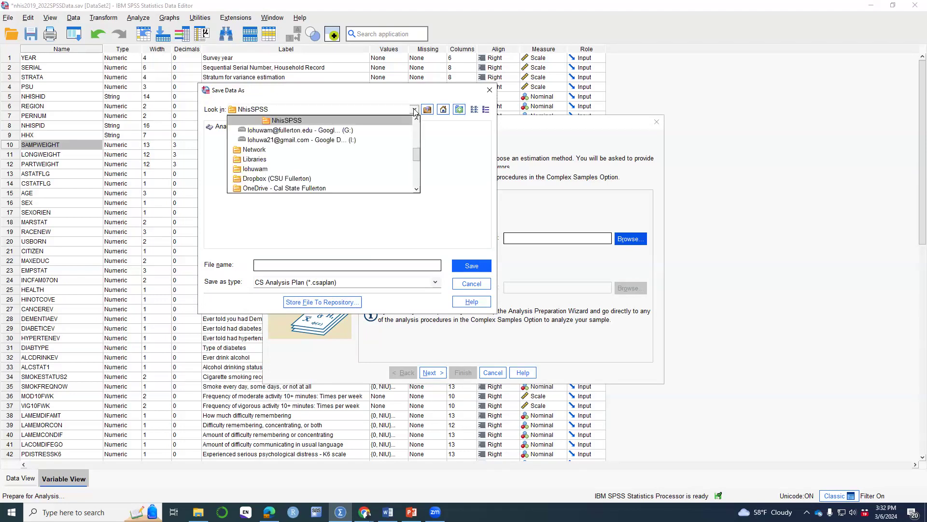
{"action": "scroll", "coordinate": [296, 166], "scroll_direction": "up", "scroll_amount": 3}
{"action": "scroll", "coordinate": [292, 165], "scroll_direction": "up", "scroll_amount": 1}
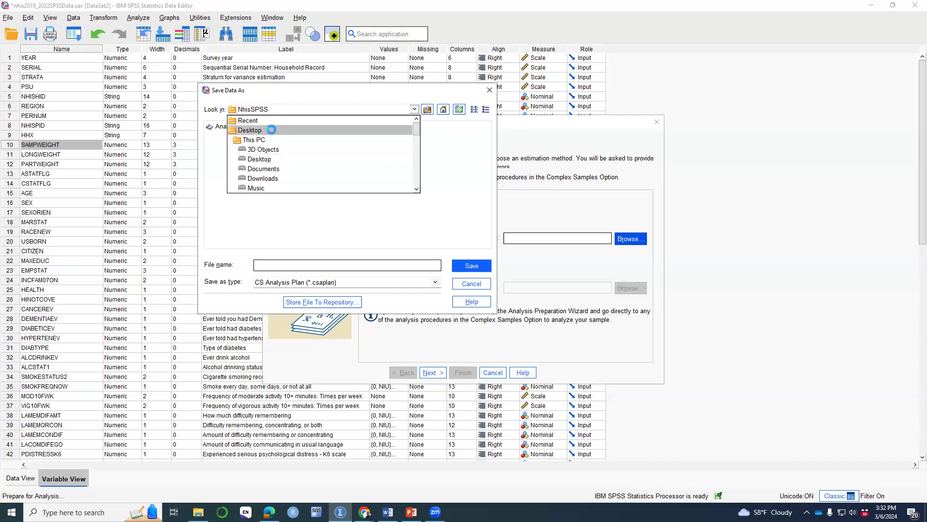
{"action": "left_click", "coordinate": [271, 130]}
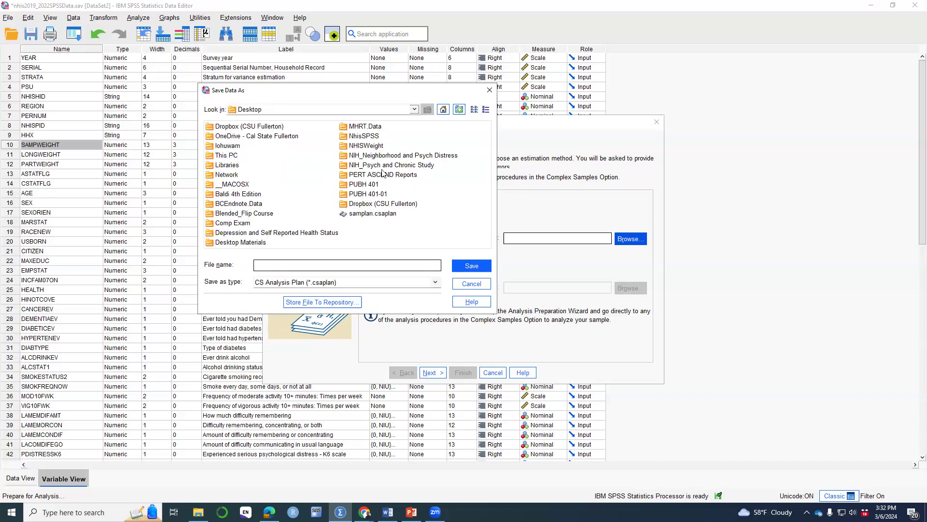
{"action": "left_click", "coordinate": [373, 147]}
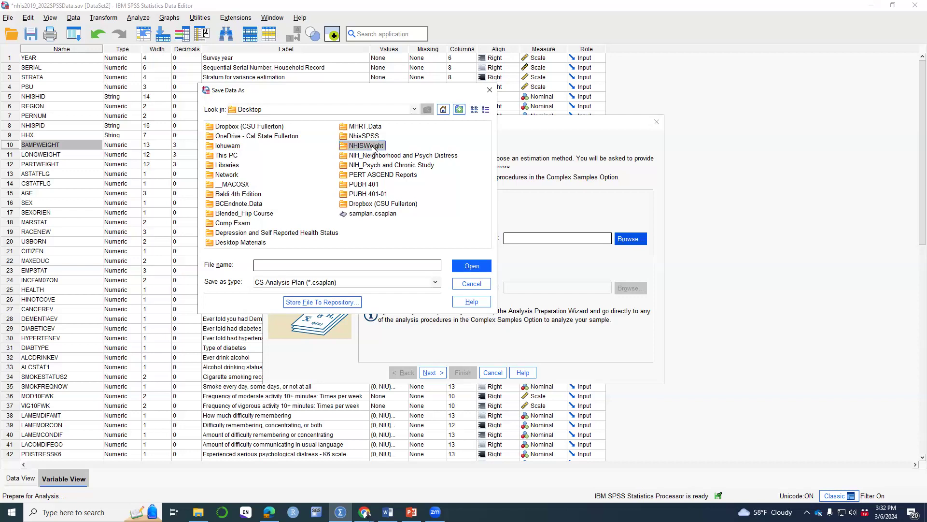
{"action": "double_click", "coordinate": [373, 146]}
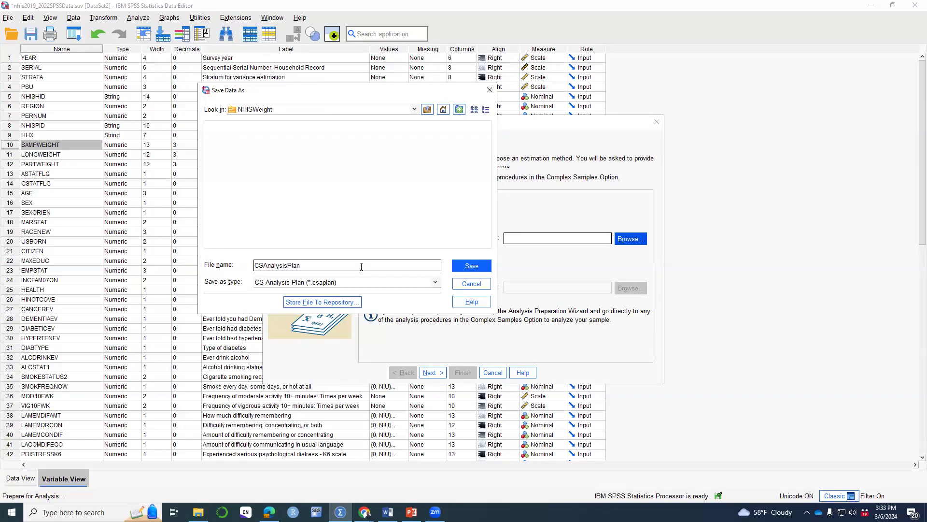
{"action": "left_click", "coordinate": [466, 266]}
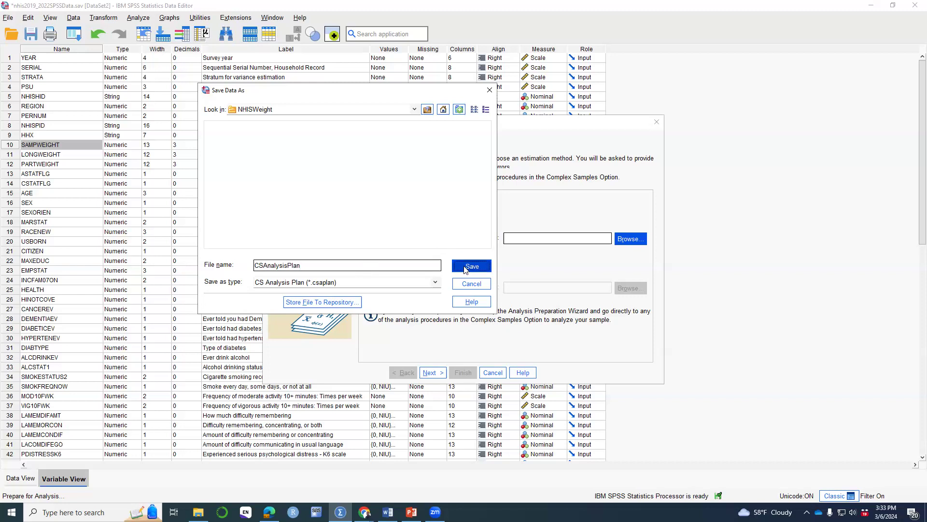
{"action": "left_click", "coordinate": [433, 372]}
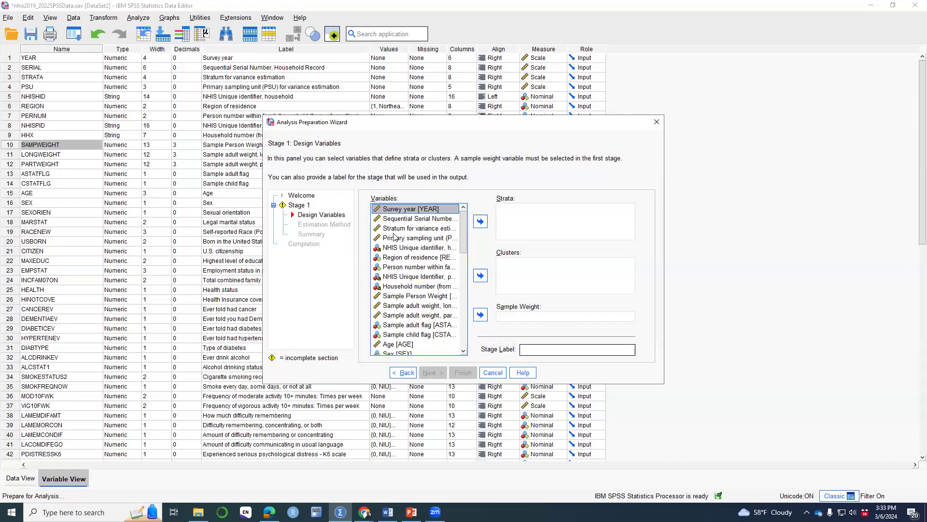
Step: Display the wizard's variables by name instead of label and assign STRATA as the strata variable
{"action": "right_click", "coordinate": [423, 211]}
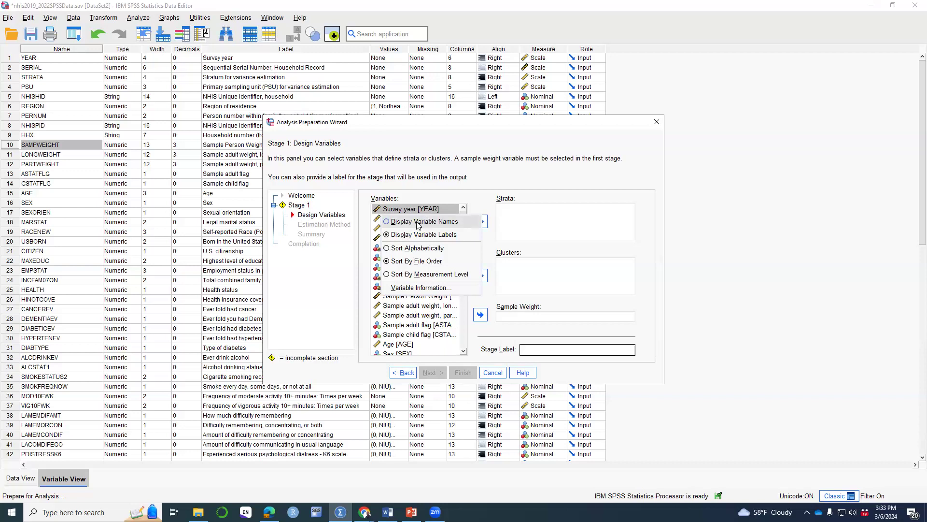
{"action": "left_click", "coordinate": [418, 223]}
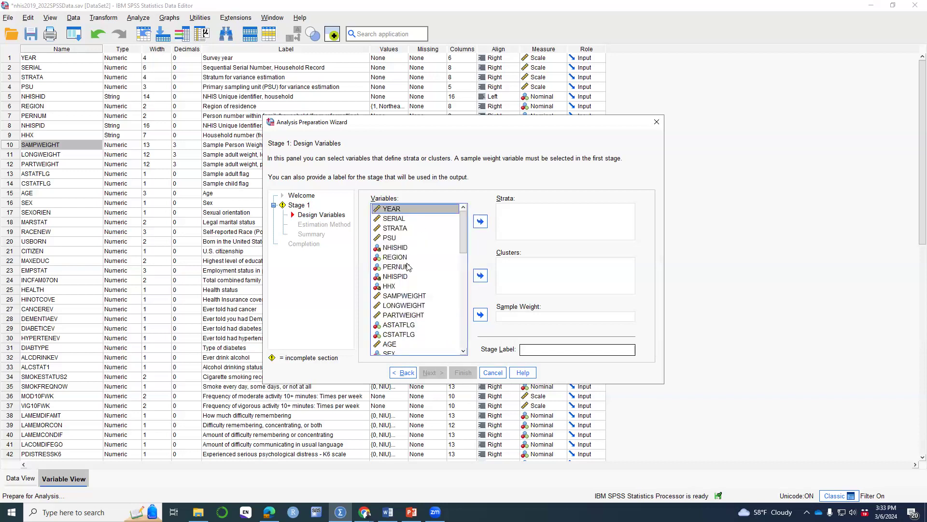
{"action": "left_click", "coordinate": [391, 228]}
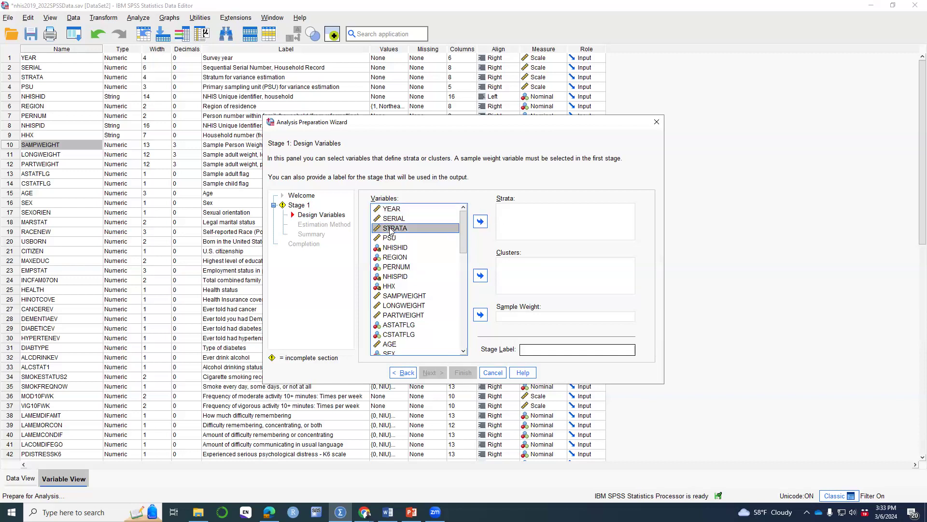
{"action": "left_click", "coordinate": [480, 222]}
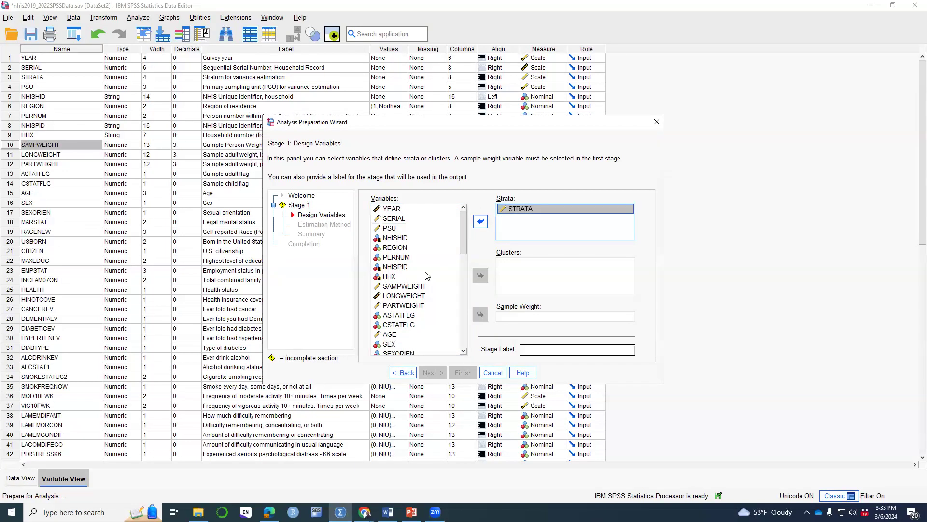
Step: Assign PSU as the cluster variable and SAMPWEIGHT as the sample weight
{"action": "left_click", "coordinate": [388, 228]}
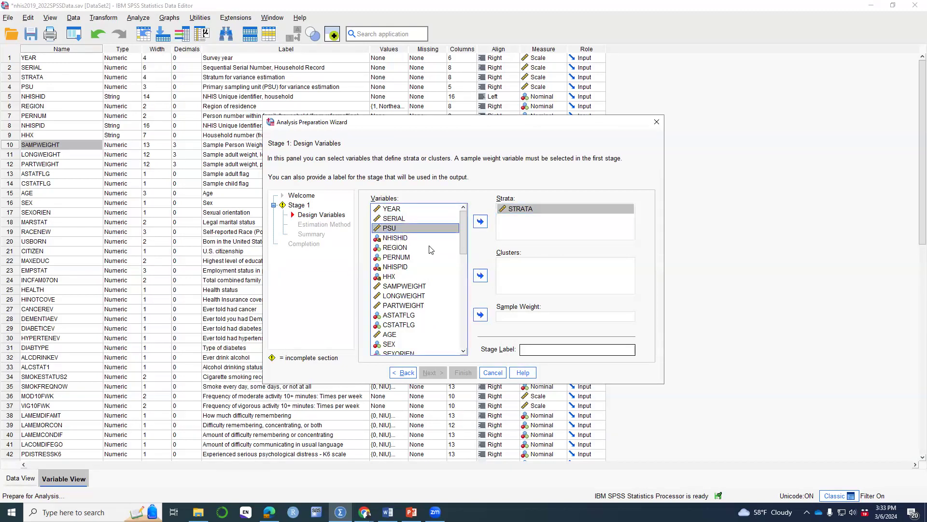
{"action": "left_click", "coordinate": [479, 275]}
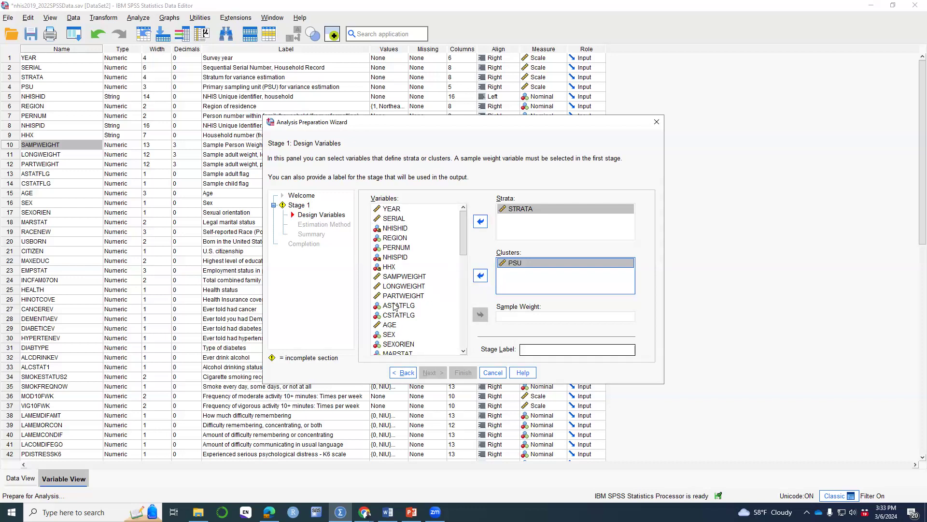
{"action": "left_click", "coordinate": [405, 276]}
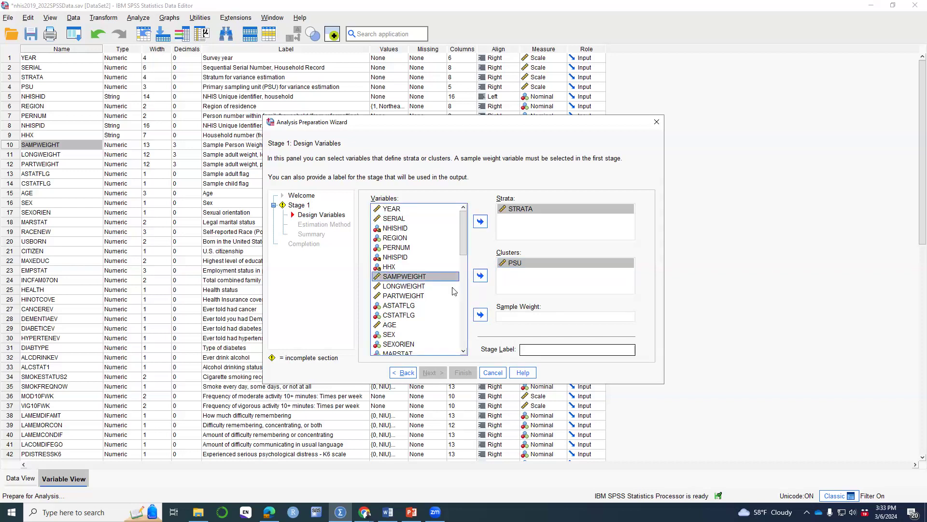
{"action": "left_click", "coordinate": [480, 314]}
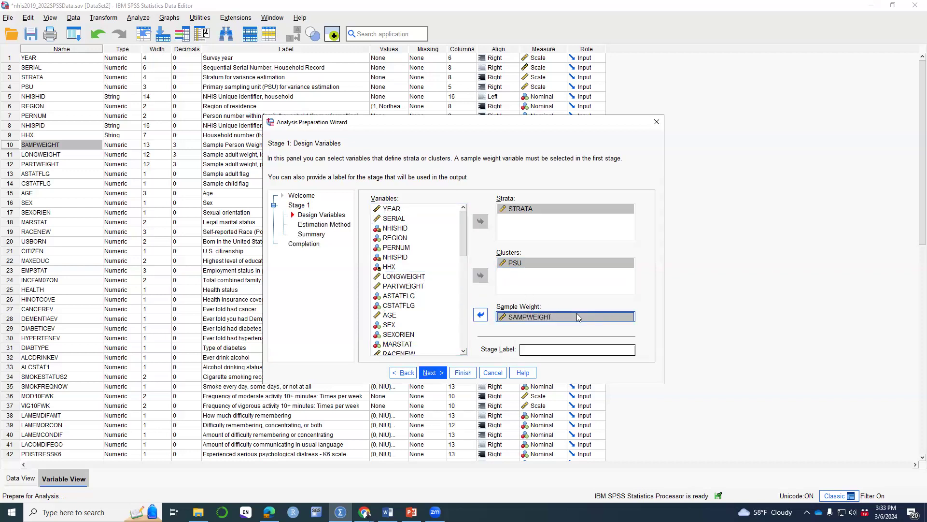
Step: Keep the WR (sampling with replacement) estimation method, turn off the finite population correction, and continue to the plan summary
{"action": "left_click", "coordinate": [433, 373]}
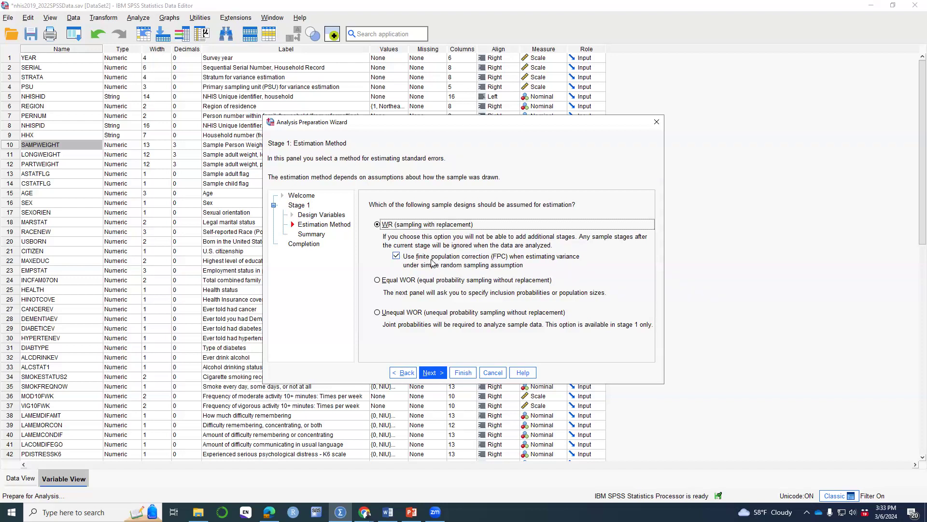
{"action": "left_click", "coordinate": [396, 257]}
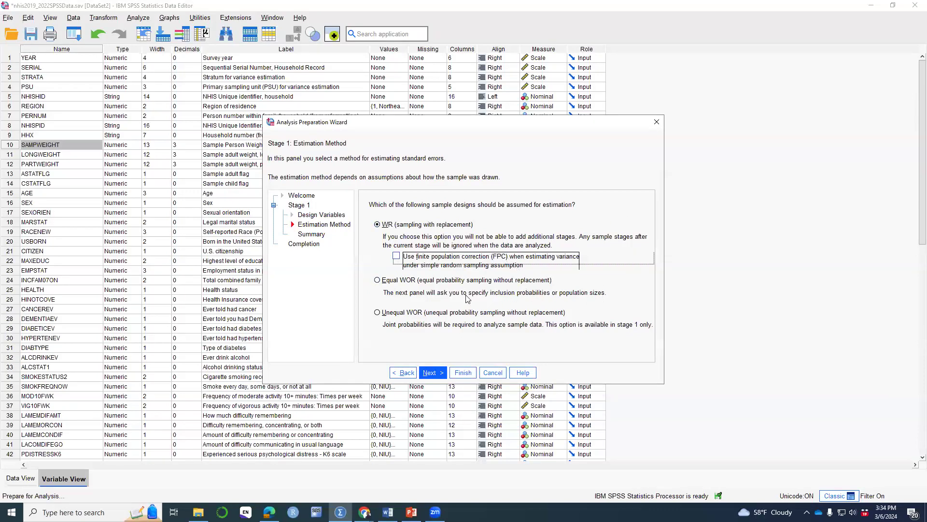
{"action": "left_click", "coordinate": [432, 372]}
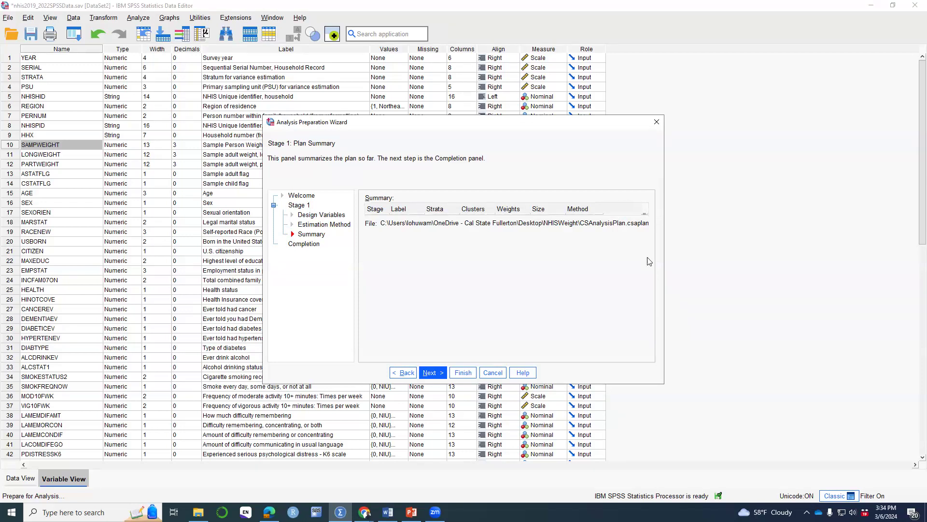
Step: Review the Stage 1 plan summary, enlarging the wizard window until the full summary table is shown
{"action": "left_click_drag", "start_coordinate": [638, 386], "coordinate": [644, 423]}
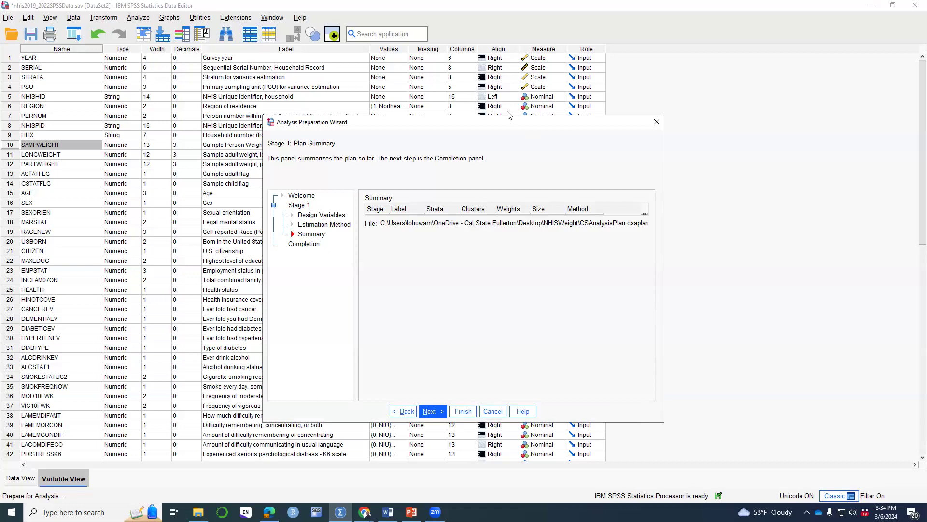
{"action": "left_click_drag", "start_coordinate": [507, 118], "coordinate": [508, 75]}
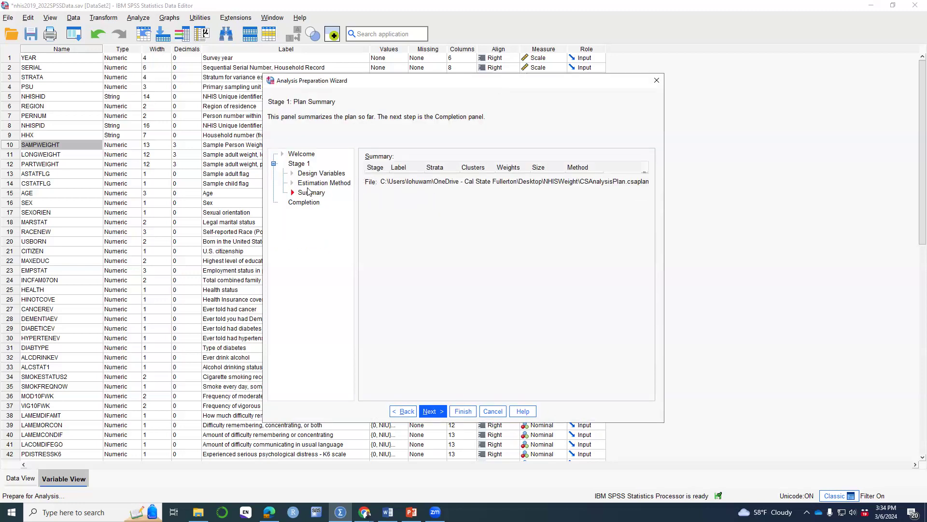
{"action": "left_click", "coordinate": [309, 184]}
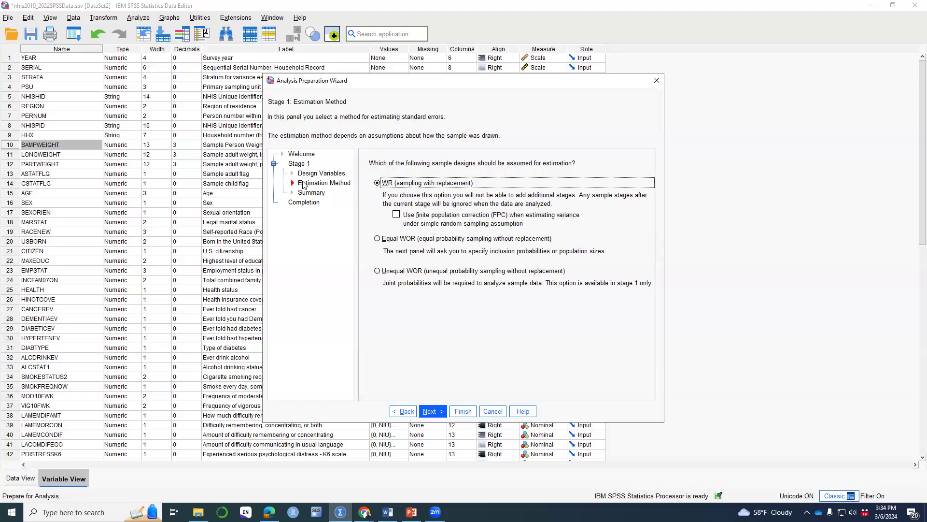
{"action": "left_click", "coordinate": [303, 193]}
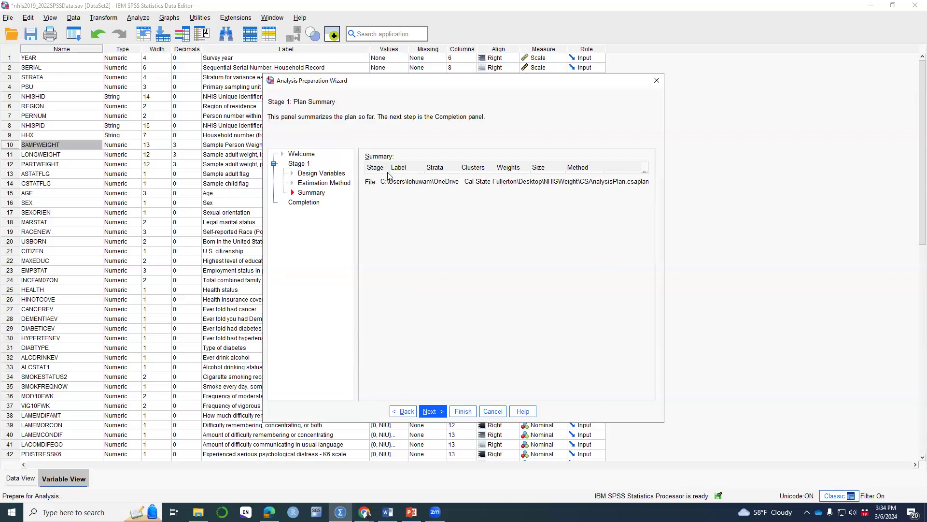
{"action": "left_click", "coordinate": [408, 412]}
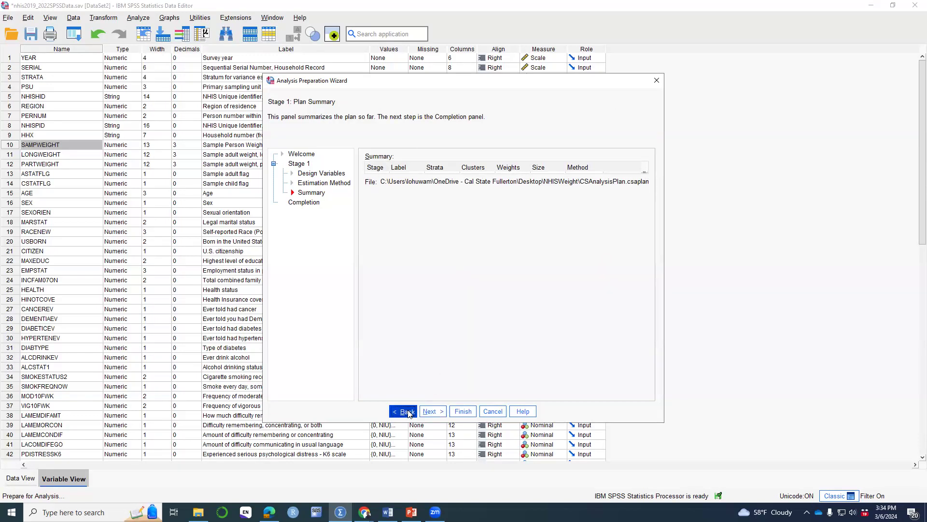
{"action": "left_click", "coordinate": [439, 411]}
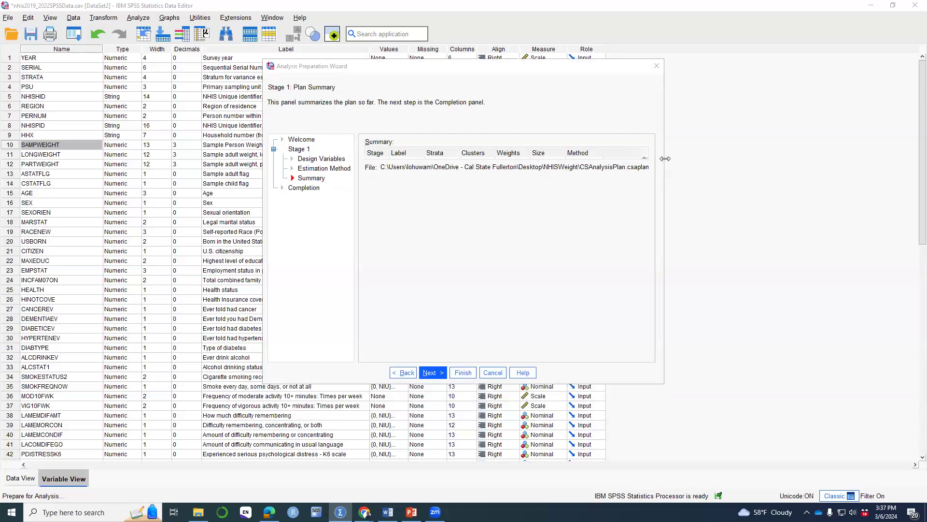
{"action": "left_click", "coordinate": [665, 158]}
{"action": "left_click_drag", "start_coordinate": [665, 158], "coordinate": [746, 167]}
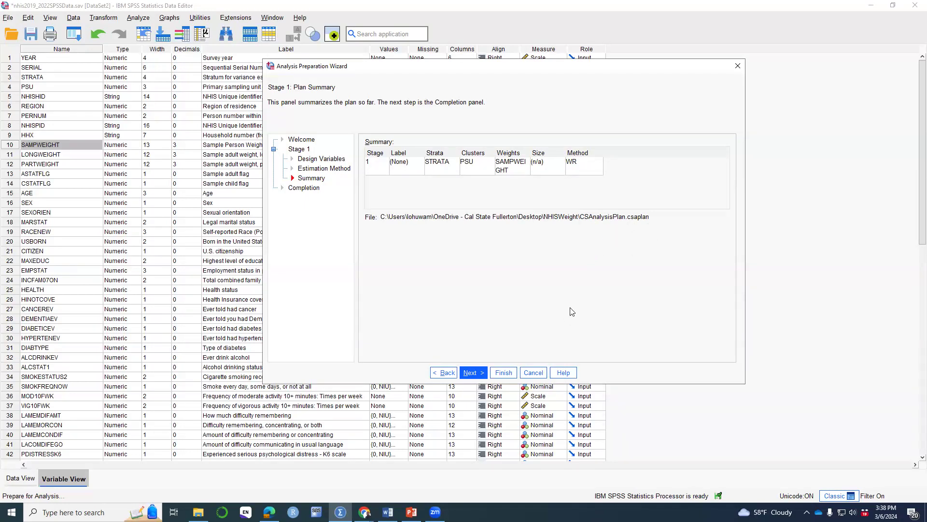
Step: Complete the wizard by pasting the generated plan syntax into a syntax window
{"action": "left_click", "coordinate": [471, 372]}
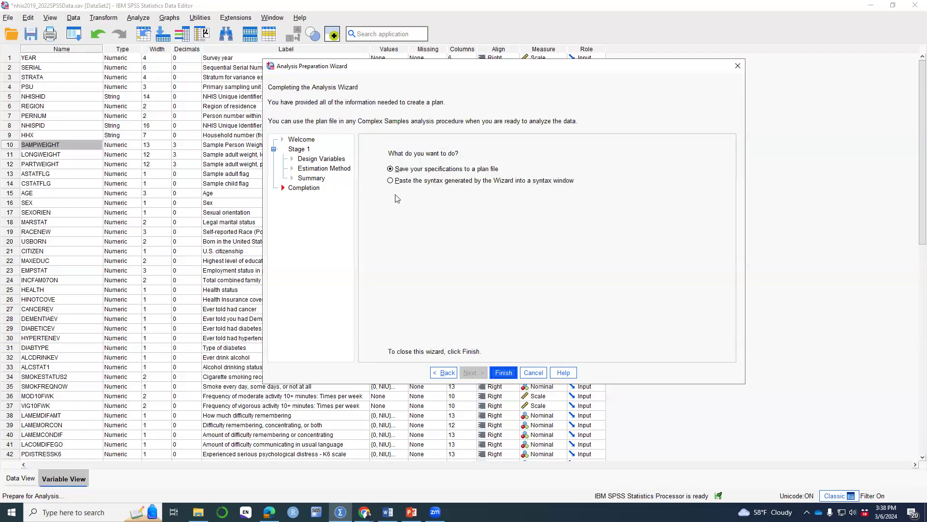
{"action": "left_click", "coordinate": [390, 183]}
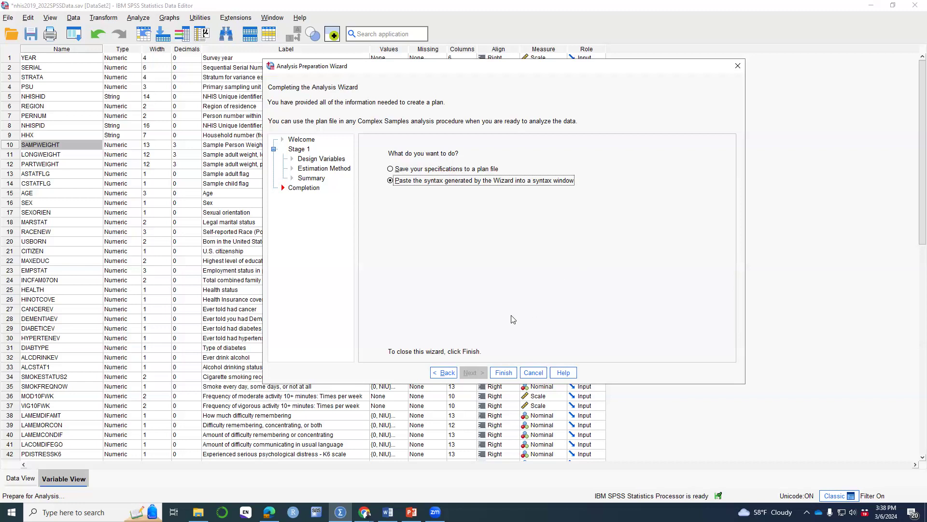
{"action": "left_click", "coordinate": [497, 376]}
{"action": "left_click", "coordinate": [501, 376]}
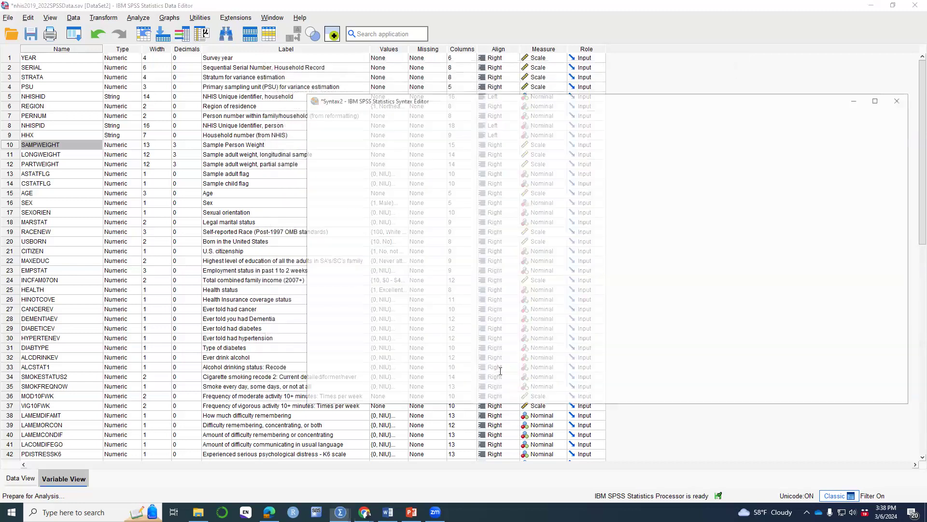
Step: Run the generated CSPLAN ANALYSIS command block, then minimize the output and syntax windows to return to the data editor
{"action": "left_click_drag", "start_coordinate": [697, 100], "coordinate": [572, 101]}
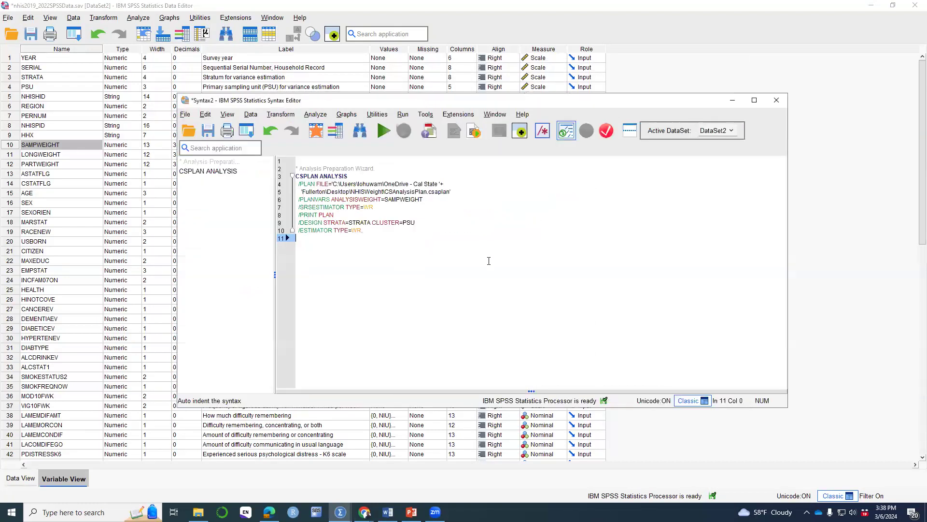
{"action": "left_click", "coordinate": [303, 177]}
{"action": "key", "text": "ctrl+a"}
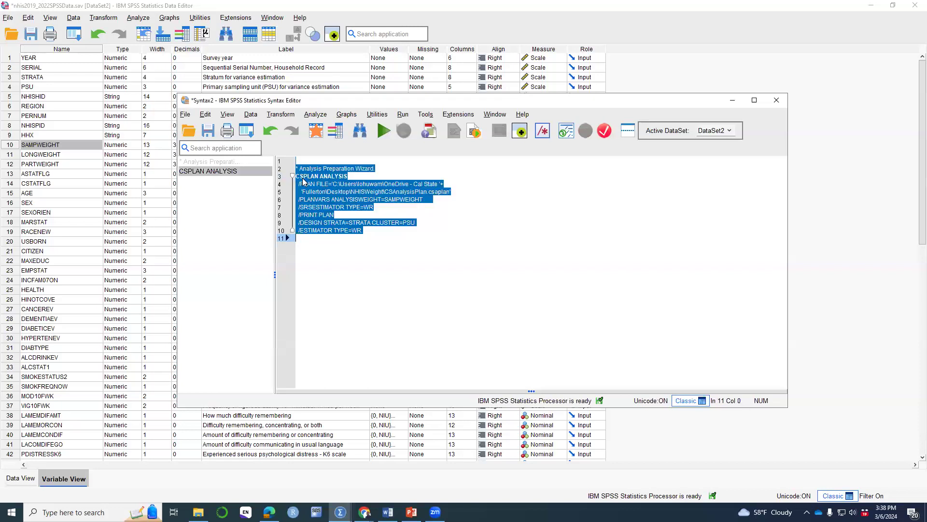
{"action": "left_click", "coordinate": [333, 176]}
{"action": "left_click_drag", "start_coordinate": [297, 176], "coordinate": [410, 233]}
{"action": "left_click", "coordinate": [382, 131]}
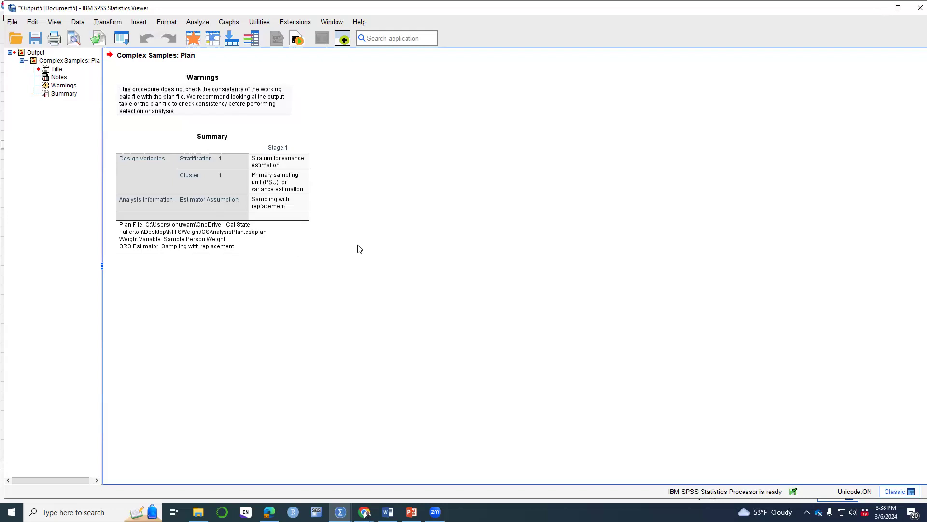
{"action": "left_click", "coordinate": [876, 14]}
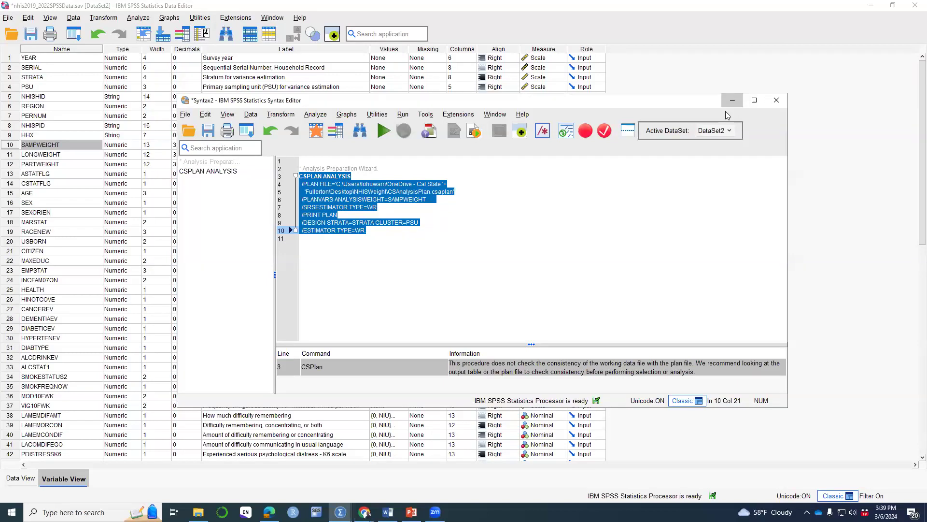
{"action": "left_click", "coordinate": [732, 100]}
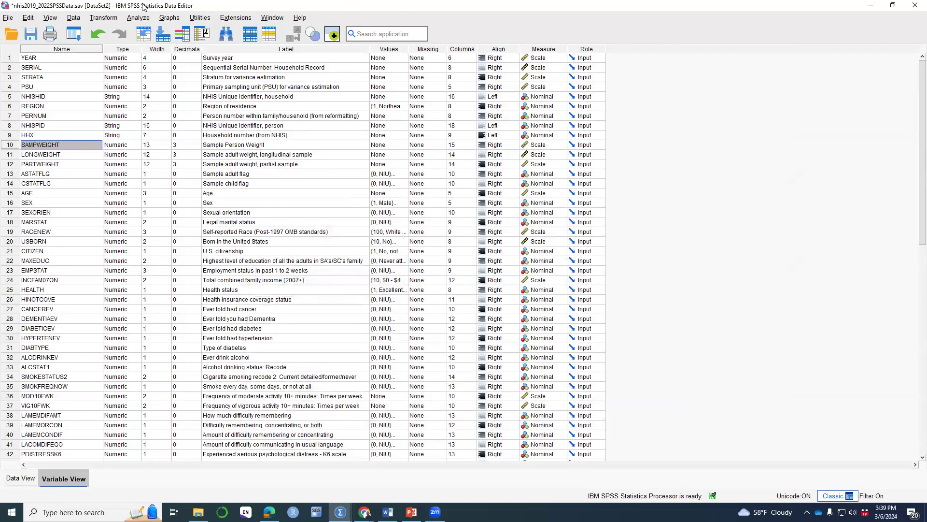
Step: Set up a standard descriptive Frequencies analysis with the variables YEAR and REGION
{"action": "left_click", "coordinate": [139, 18]}
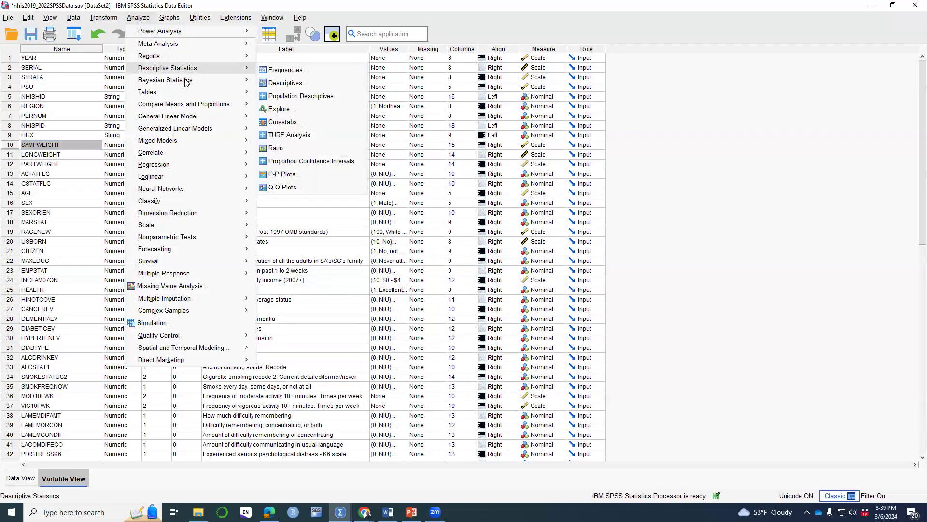
{"action": "mouse_move", "coordinate": [197, 67]}
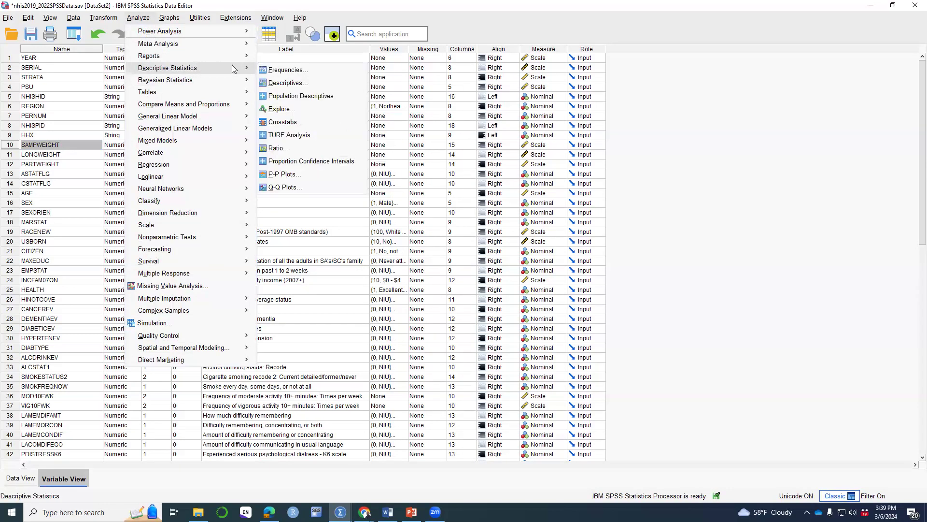
{"action": "left_click", "coordinate": [299, 73]}
{"action": "scroll", "coordinate": [607, 213], "scroll_direction": "down", "scroll_amount": 1}
{"action": "scroll", "coordinate": [607, 214], "scroll_direction": "up", "scroll_amount": 1}
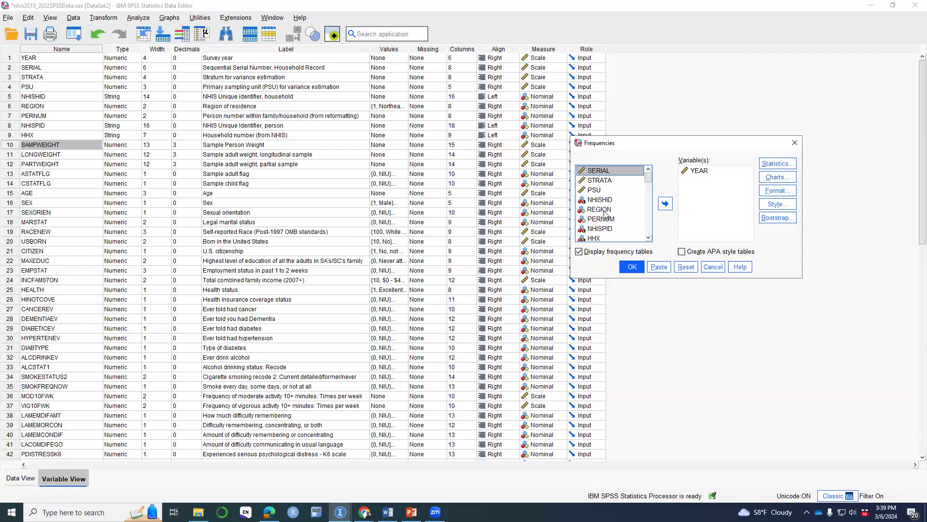
{"action": "left_click", "coordinate": [604, 210]}
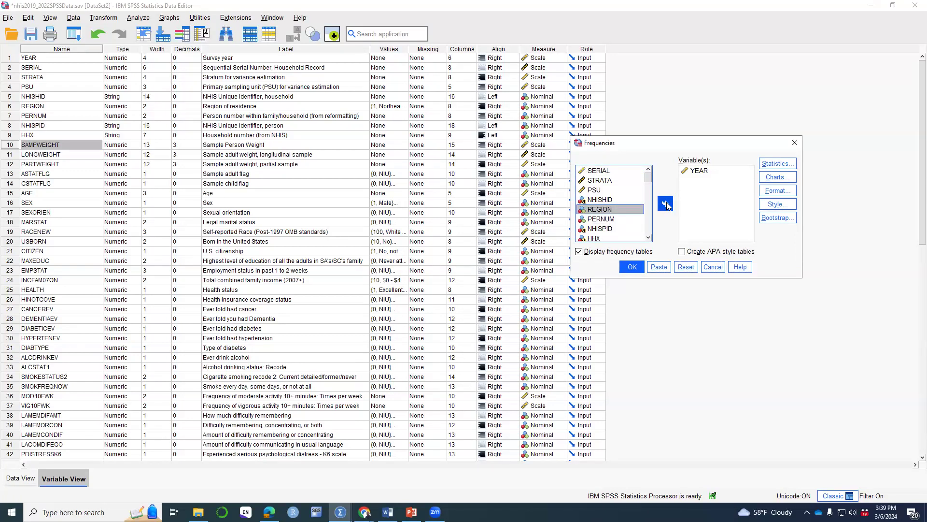
{"action": "left_click", "coordinate": [666, 204]}
Step: Add SEX and CITIZEN to the Frequencies variables and run the analysis
{"action": "scroll", "coordinate": [622, 219], "scroll_direction": "down", "scroll_amount": 2}
{"action": "scroll", "coordinate": [605, 226], "scroll_direction": "down", "scroll_amount": 1}
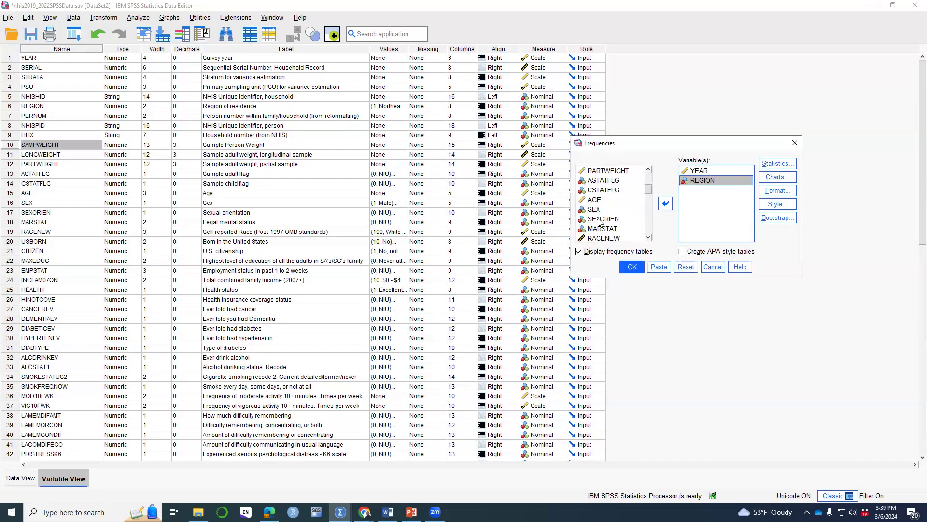
{"action": "left_click", "coordinate": [600, 210]}
{"action": "left_click", "coordinate": [667, 205]}
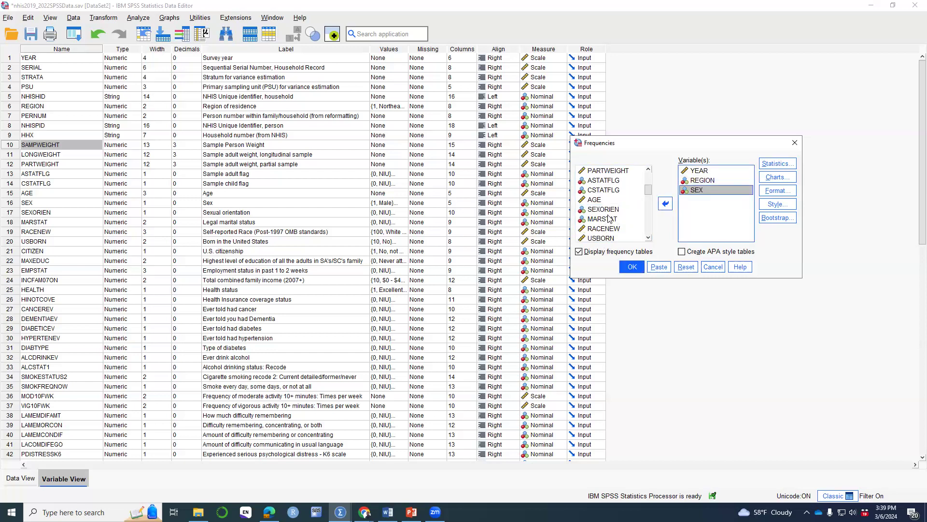
{"action": "scroll", "coordinate": [608, 221], "scroll_direction": "down", "scroll_amount": 1}
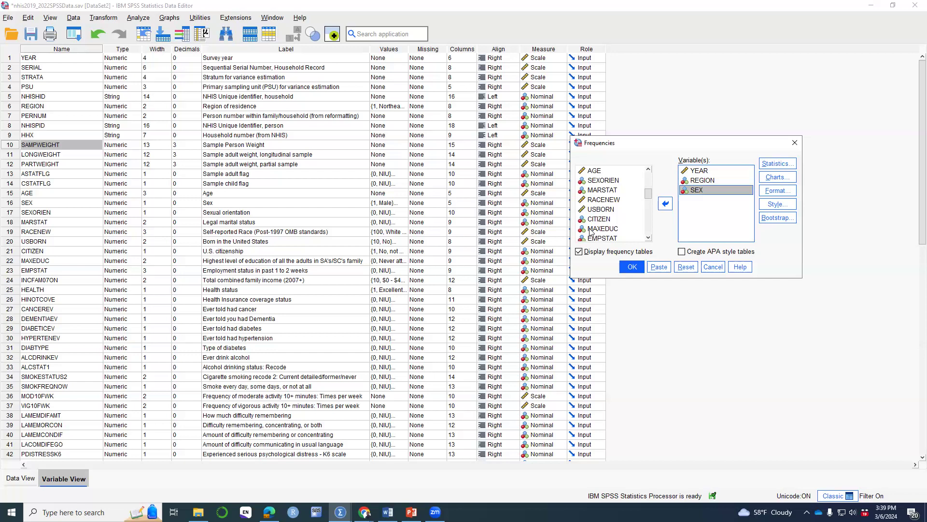
{"action": "left_click", "coordinate": [603, 220]}
{"action": "left_click", "coordinate": [665, 204]}
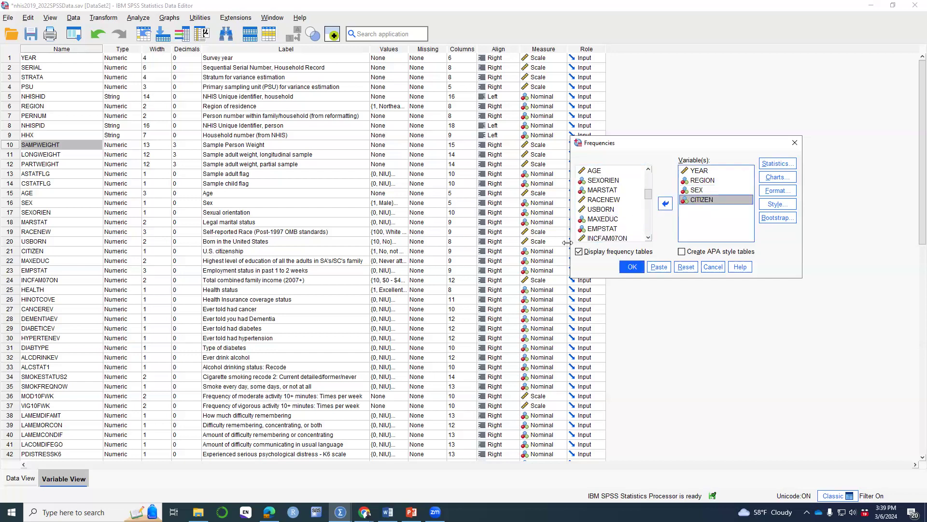
{"action": "left_click", "coordinate": [631, 269]}
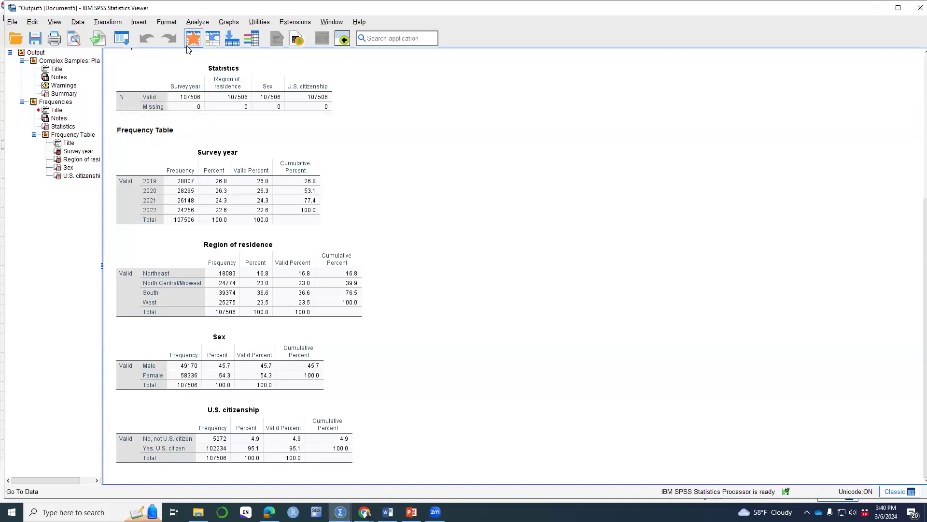
Step: Start a Complex Samples Frequencies analysis, look up the plan files in the NHISWeight folder, and continue with the prefilled AnalysisPlan.csaplan
{"action": "left_click", "coordinate": [197, 23]}
{"action": "mouse_move", "coordinate": [235, 315]}
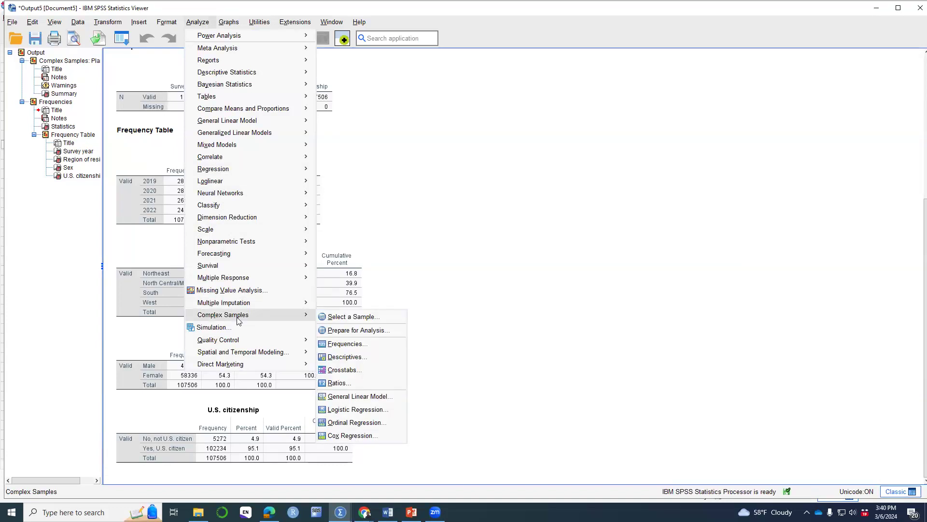
{"action": "left_click", "coordinate": [344, 344]}
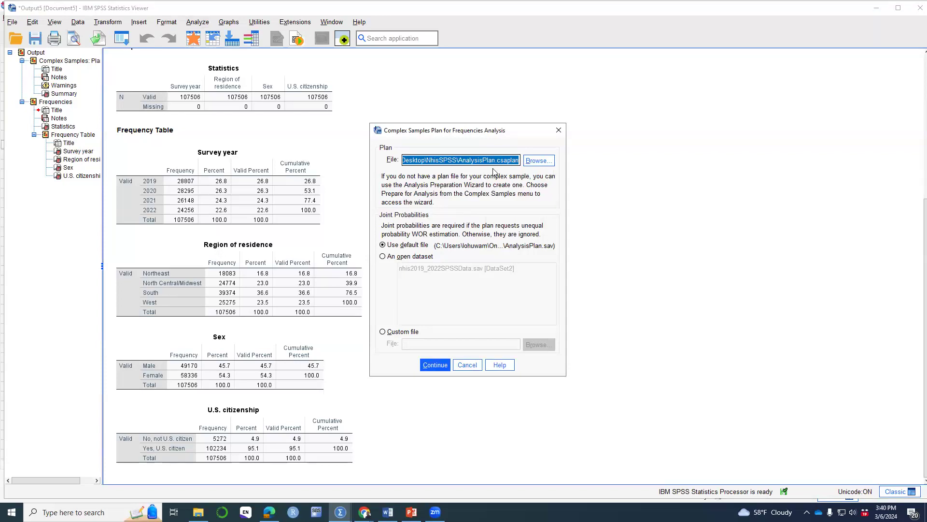
{"action": "left_click", "coordinate": [542, 162]}
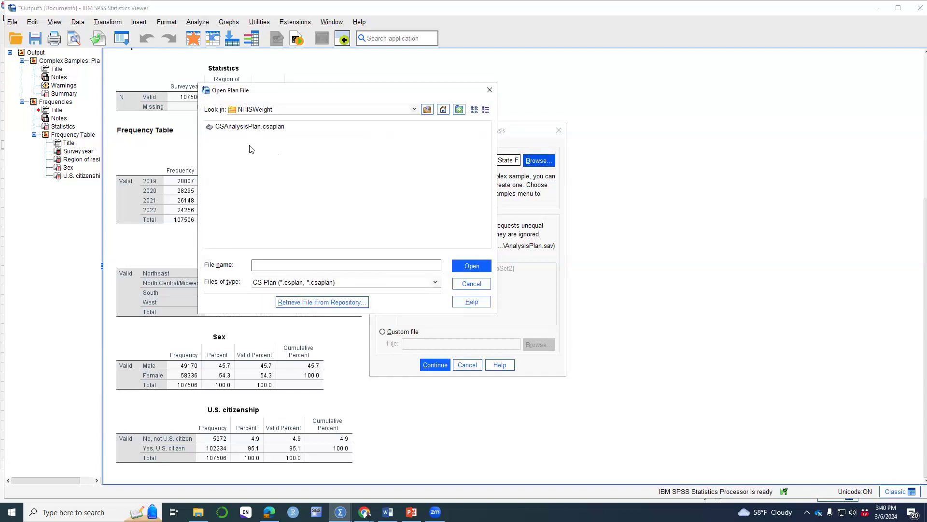
{"action": "left_click", "coordinate": [489, 89]}
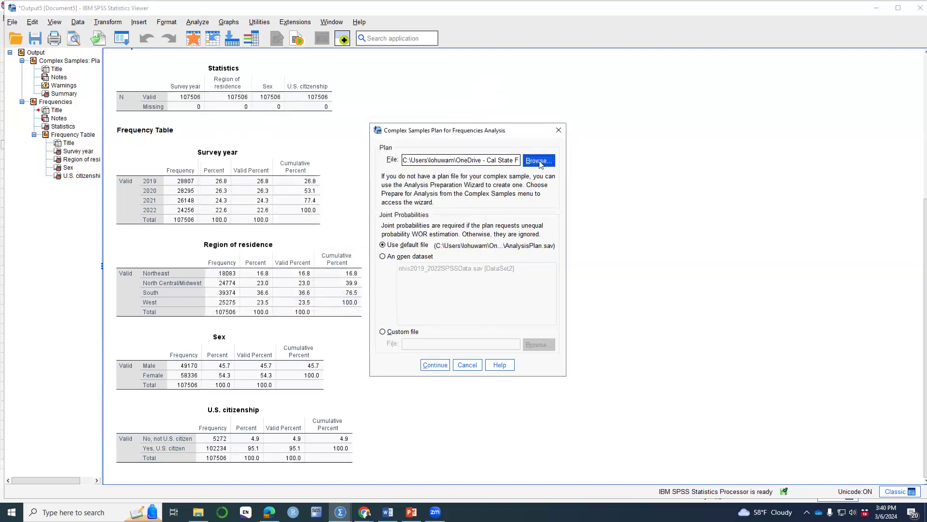
{"action": "left_click", "coordinate": [435, 365]}
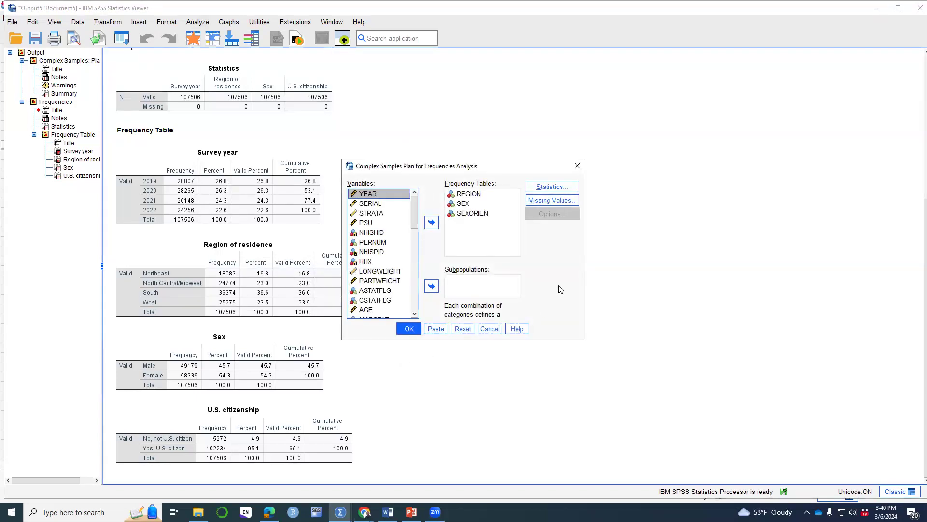
Step: Replace SEXORIEN with CITIZEN in the frequency tables, and include the unweighted count in the statistics
{"action": "left_click", "coordinate": [471, 213]}
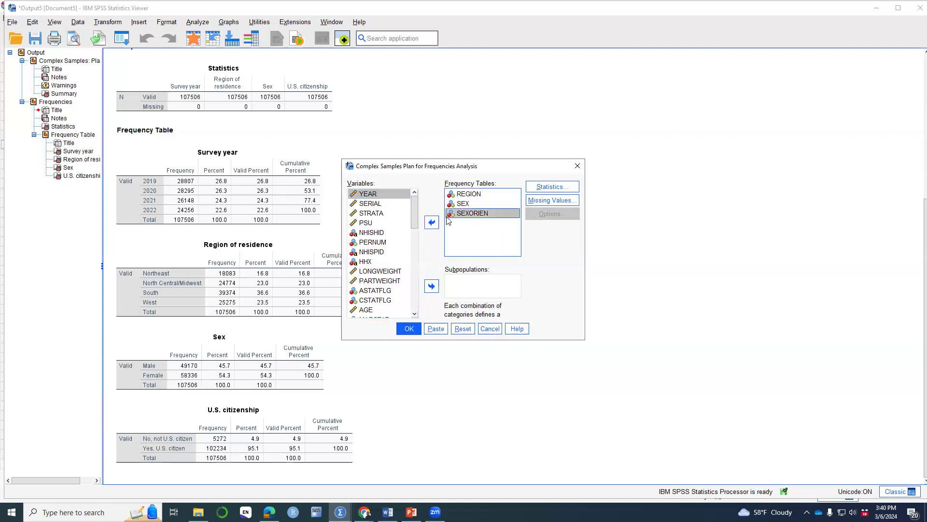
{"action": "left_click", "coordinate": [431, 222]}
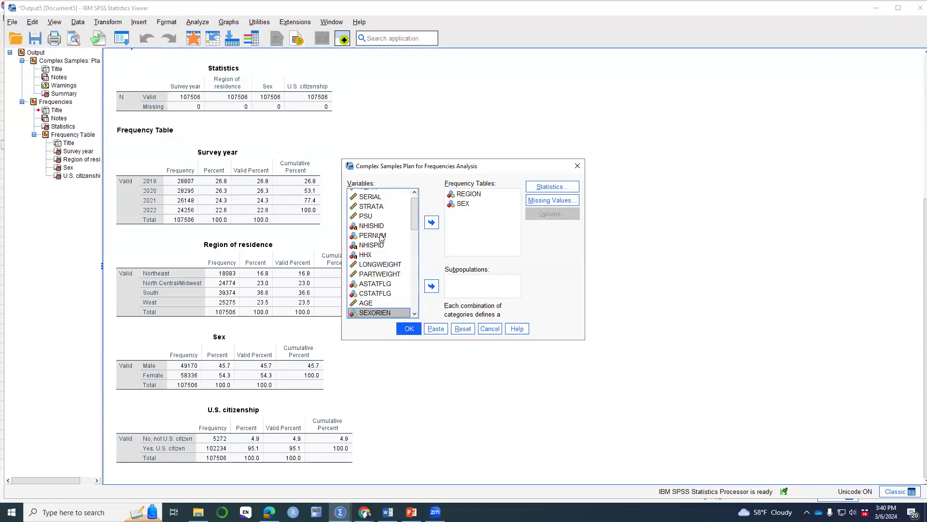
{"action": "scroll", "coordinate": [380, 237], "scroll_direction": "down", "scroll_amount": 2}
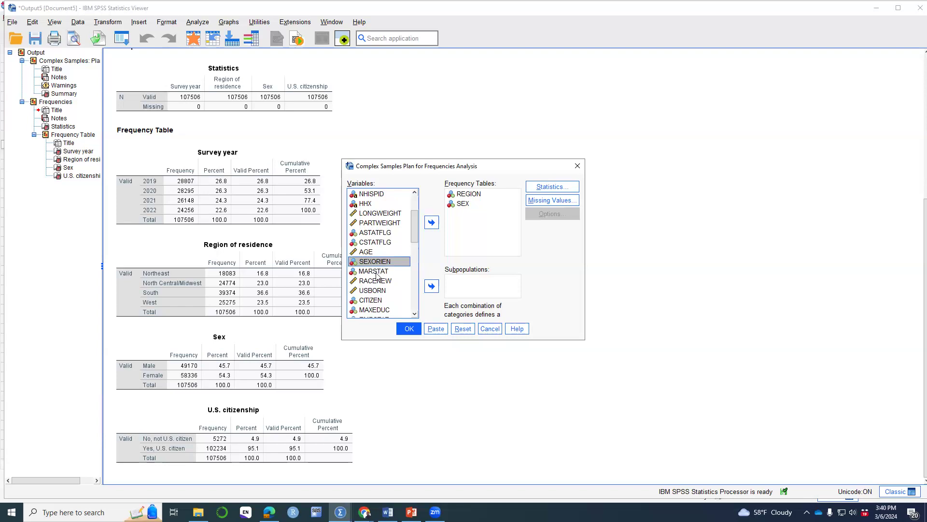
{"action": "left_click", "coordinate": [377, 273]}
{"action": "left_click", "coordinate": [371, 300]}
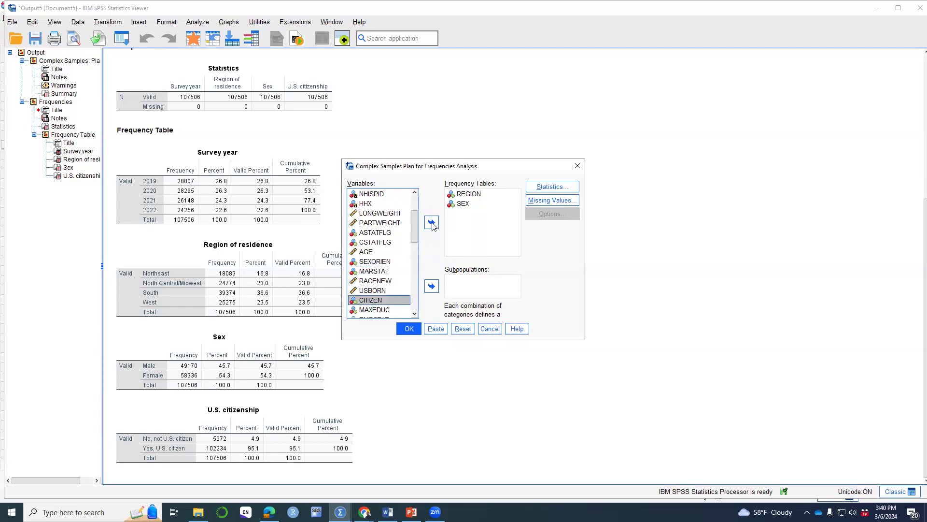
{"action": "left_click", "coordinate": [432, 223]}
{"action": "left_click", "coordinate": [551, 187]}
{"action": "left_click", "coordinate": [651, 204]}
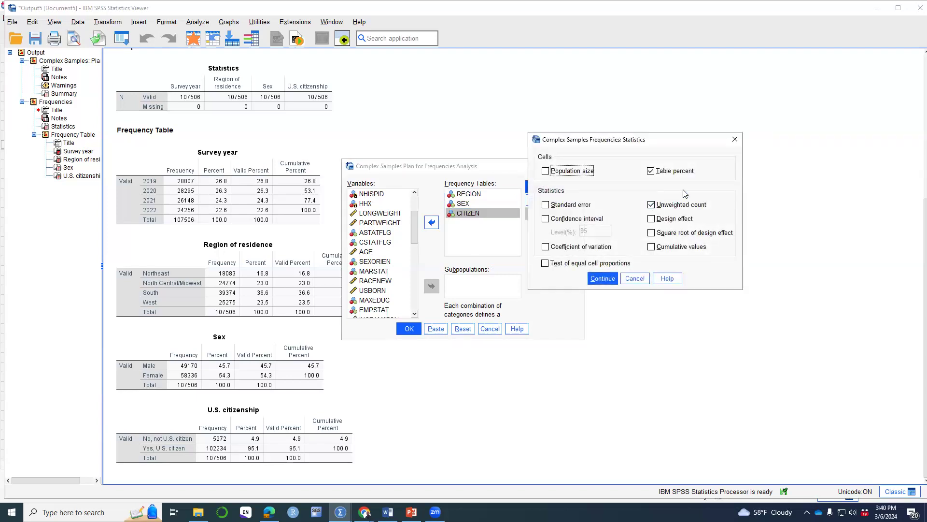
Step: Try out the population size, standard error and 95% confidence interval options in the frequency statistics
{"action": "left_click", "coordinate": [651, 205]}
{"action": "left_click", "coordinate": [546, 174]}
{"action": "left_click", "coordinate": [550, 172]}
{"action": "left_click", "coordinate": [652, 206]}
{"action": "left_click", "coordinate": [545, 205]}
{"action": "left_click", "coordinate": [552, 219]}
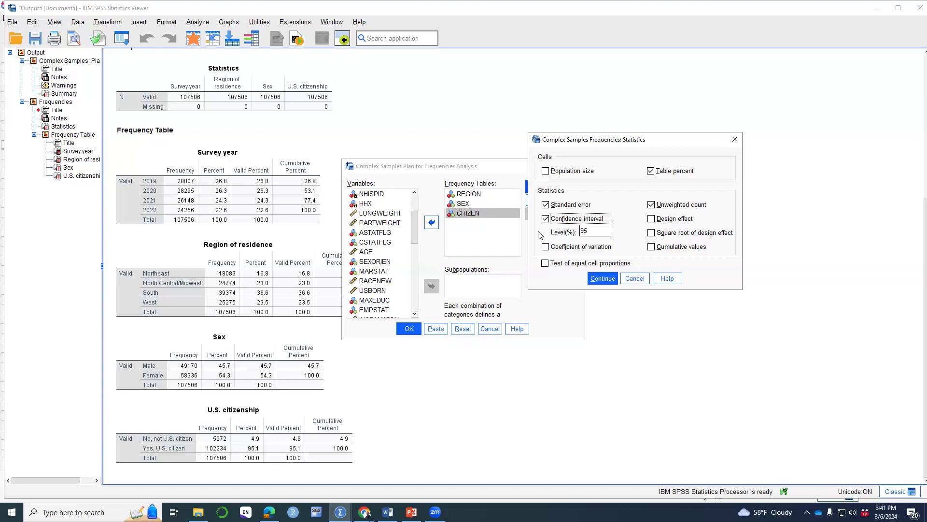
{"action": "left_click", "coordinate": [546, 205]}
{"action": "left_click", "coordinate": [545, 218]}
Step: Accept the table percent and unweighted count statistics and run the Complex Samples frequency tables
{"action": "left_click", "coordinate": [601, 279]}
{"action": "left_click", "coordinate": [410, 329]}
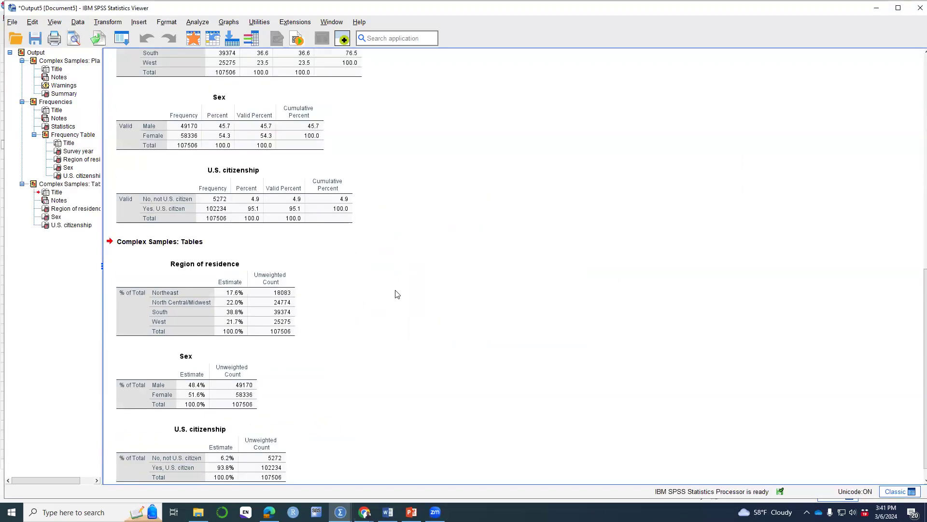
Step: Compare the unweighted frequency tables with the Complex Samples estimates for region of residence, sex and U.S. citizenship
{"action": "scroll", "coordinate": [397, 294], "scroll_direction": "up", "scroll_amount": 3}
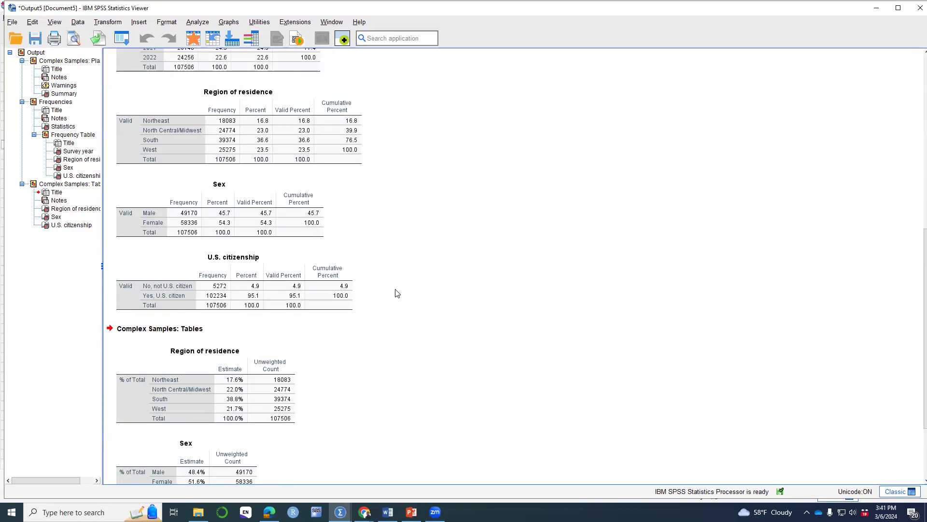
{"action": "scroll", "coordinate": [397, 293], "scroll_direction": "down", "scroll_amount": 2}
{"action": "scroll", "coordinate": [404, 346], "scroll_direction": "up", "scroll_amount": 2}
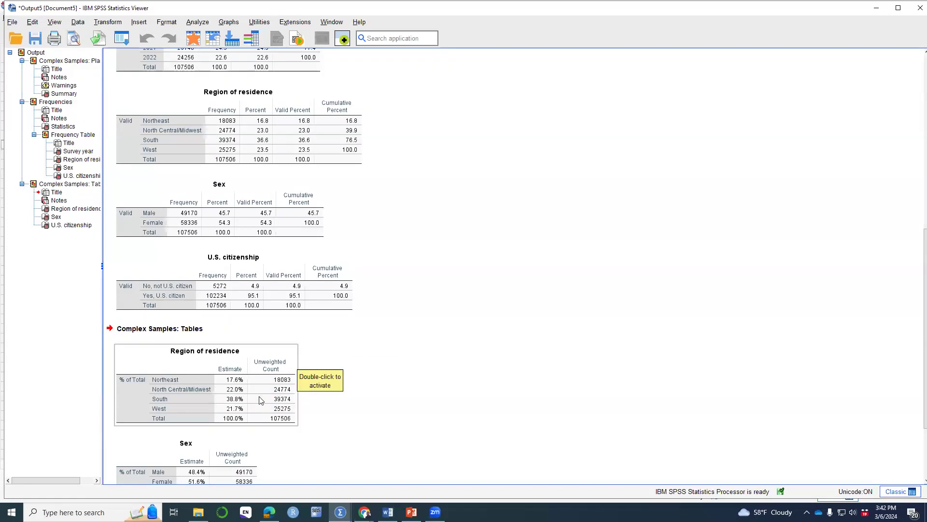
{"action": "scroll", "coordinate": [259, 400], "scroll_direction": "down", "scroll_amount": 3}
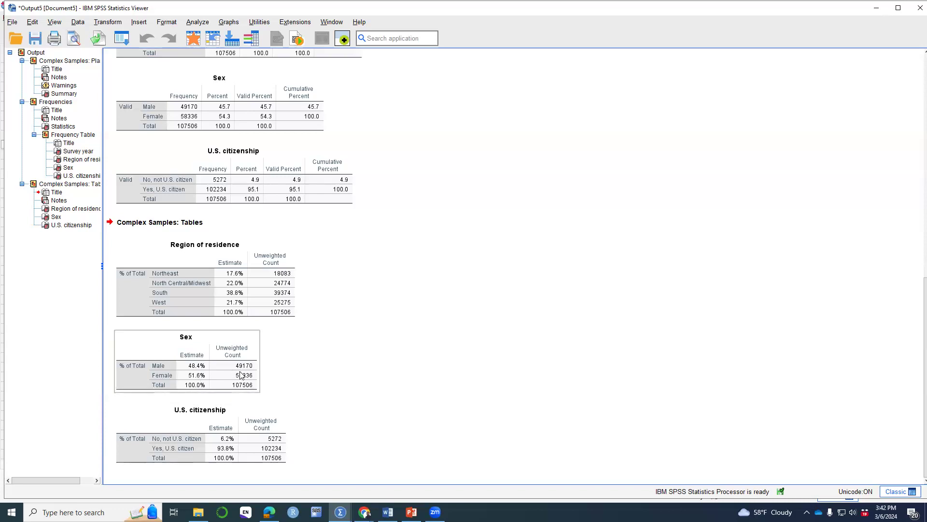
{"action": "scroll", "coordinate": [241, 376], "scroll_direction": "up", "scroll_amount": 2}
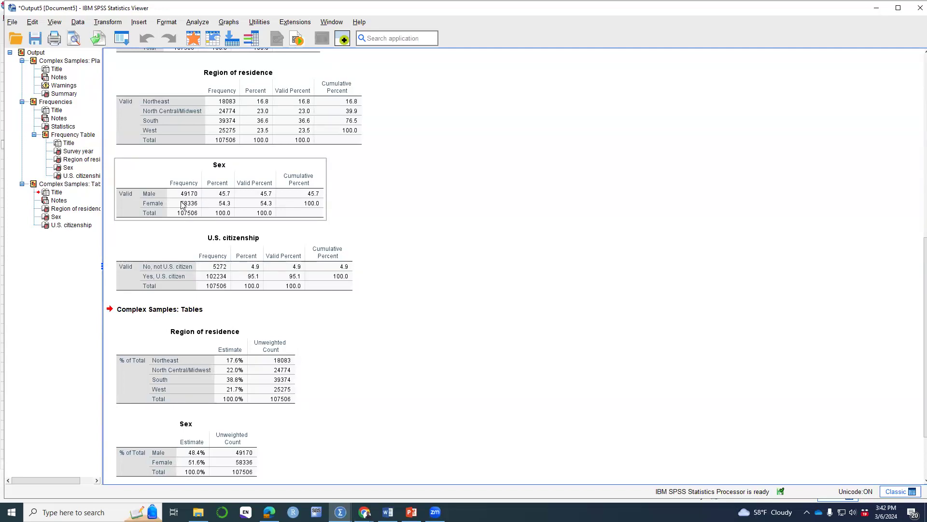
{"action": "scroll", "coordinate": [313, 427], "scroll_direction": "down", "scroll_amount": 3}
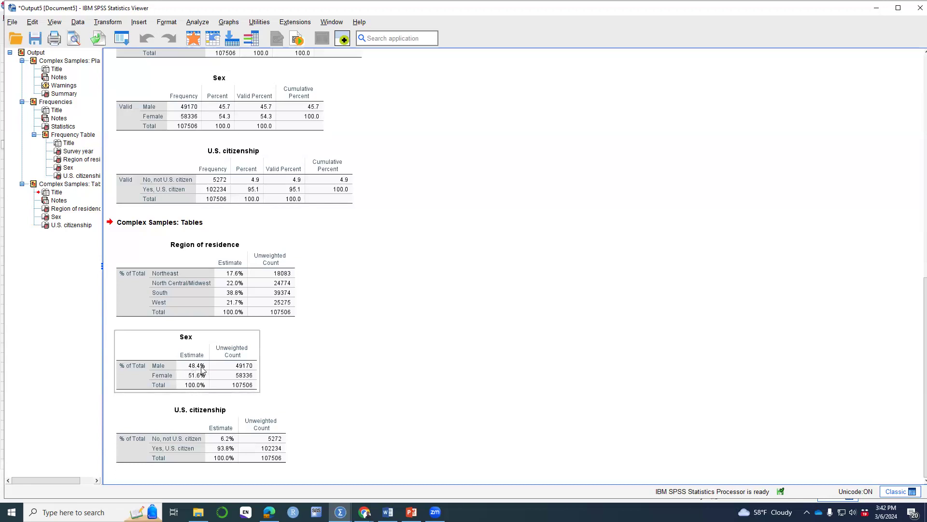
{"action": "left_click", "coordinate": [222, 112]}
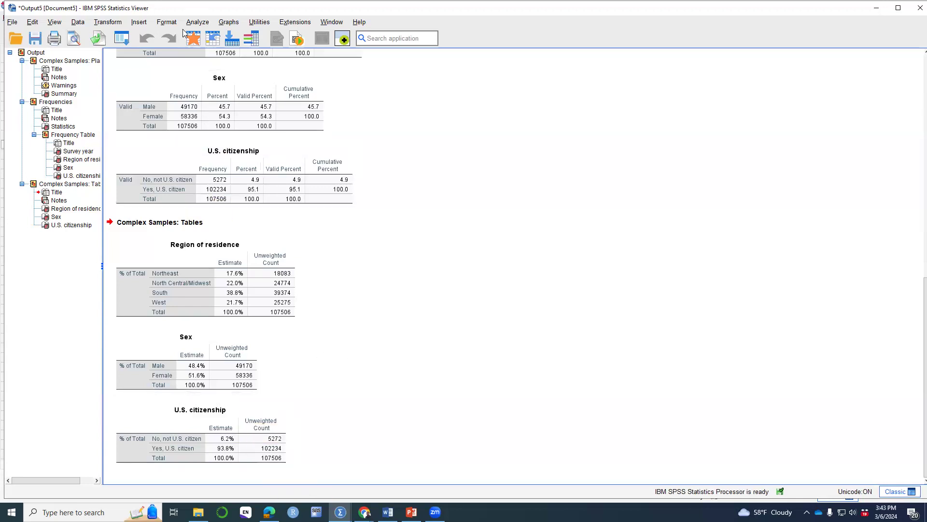
Step: Start a Complex Samples Crosstabs analysis using the AnalysisPlan.csaplan plan file and the default joint probabilities file
{"action": "left_click", "coordinate": [196, 21]}
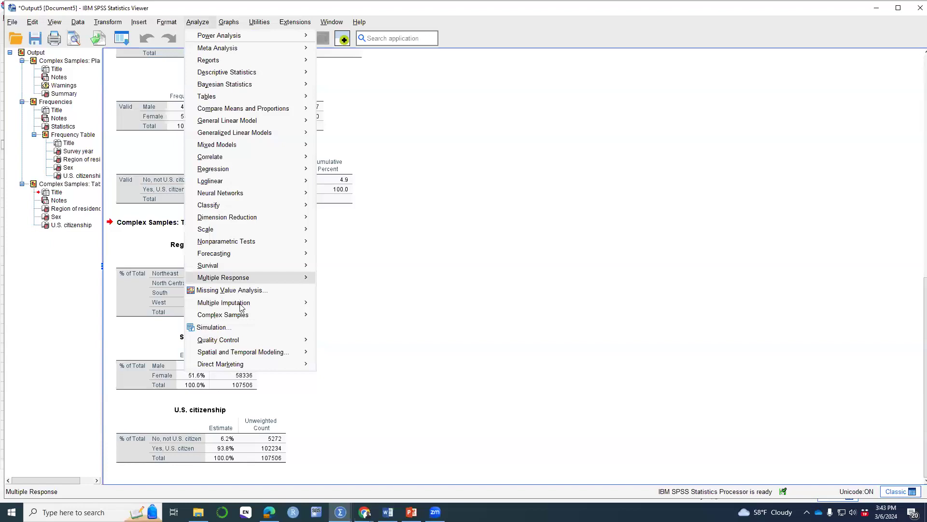
{"action": "mouse_move", "coordinate": [242, 315]}
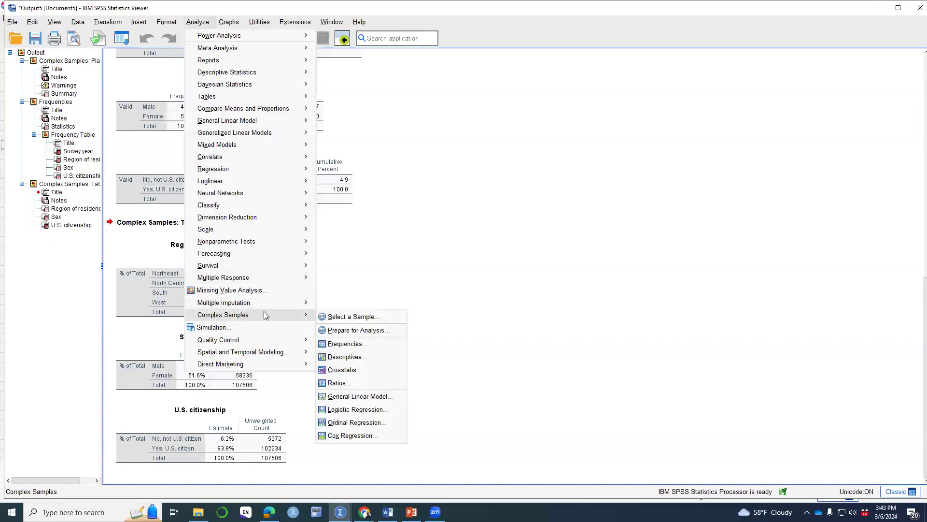
{"action": "left_click", "coordinate": [351, 375]}
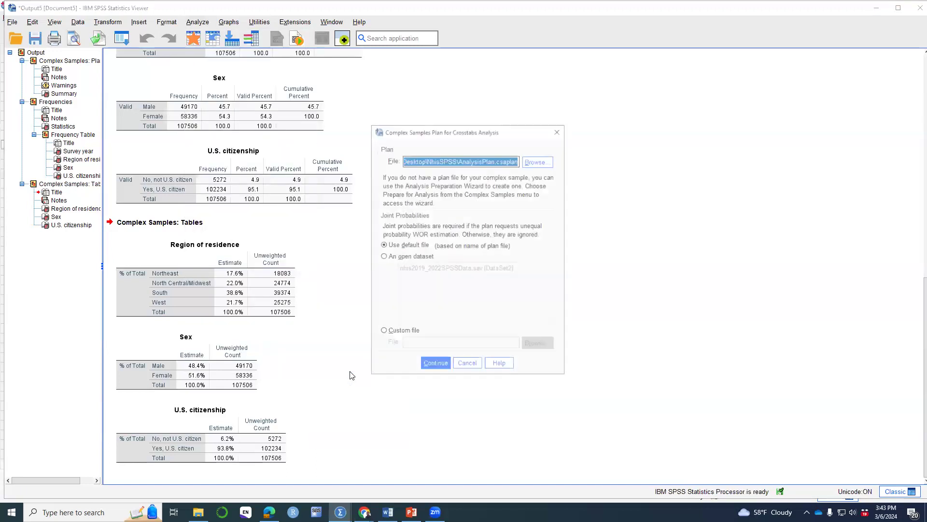
{"action": "left_click", "coordinate": [434, 365]}
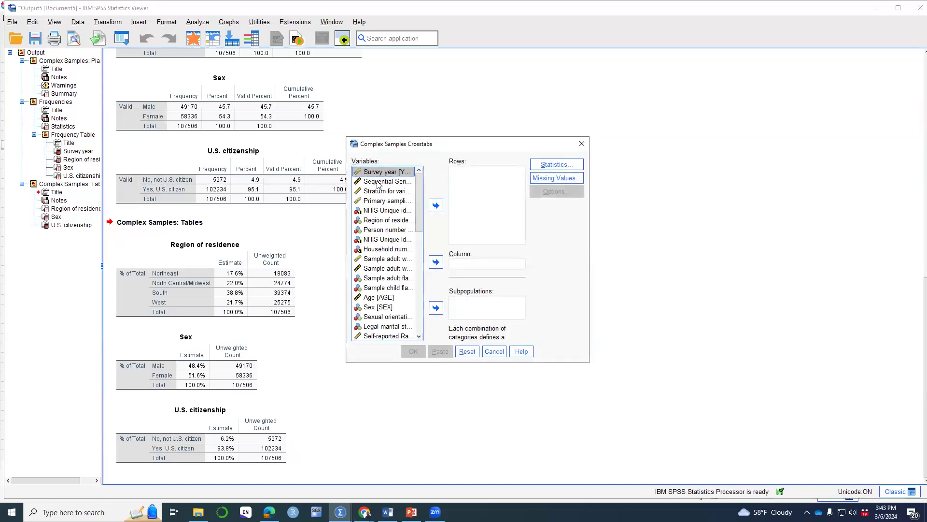
Step: List the crosstabs variables by name instead of label and assign DEMENTIAEV as the column variable
{"action": "right_click", "coordinate": [379, 174]}
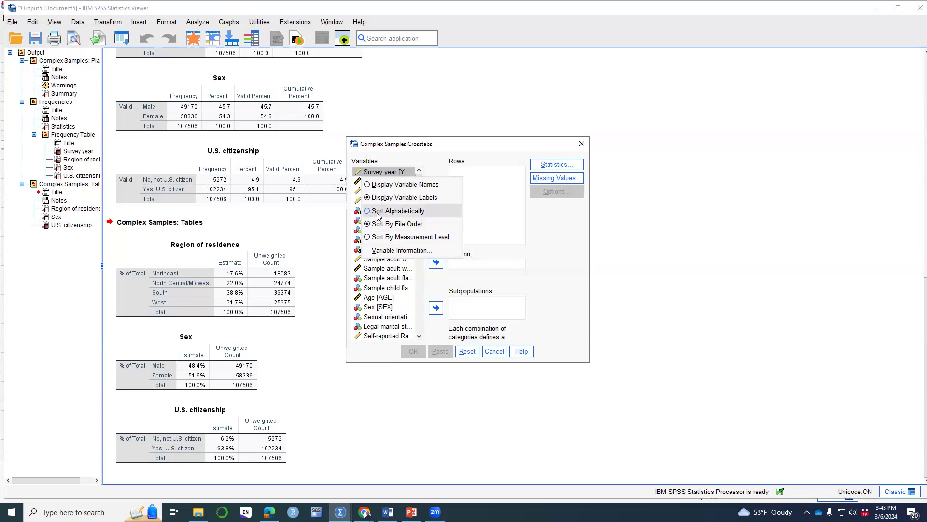
{"action": "left_click", "coordinate": [377, 184]}
{"action": "scroll", "coordinate": [370, 197], "scroll_direction": "down", "scroll_amount": 8}
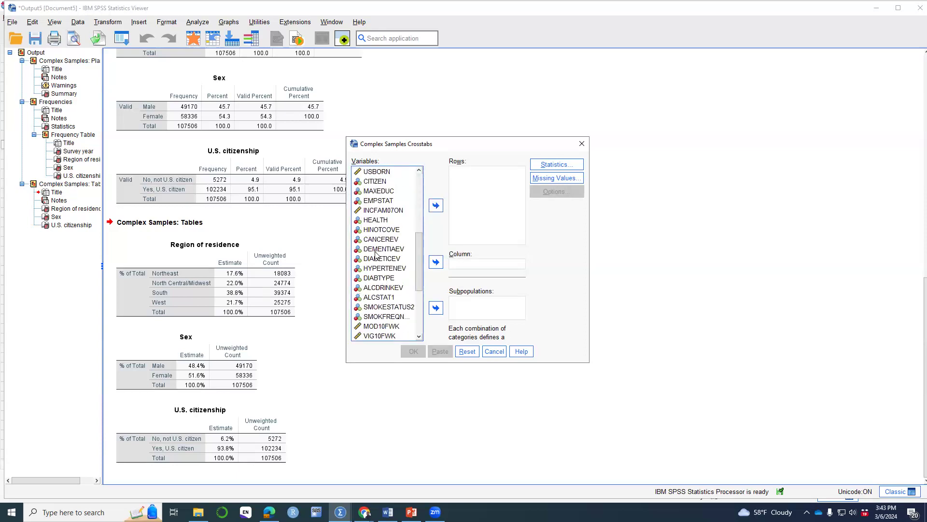
{"action": "left_click", "coordinate": [389, 251]}
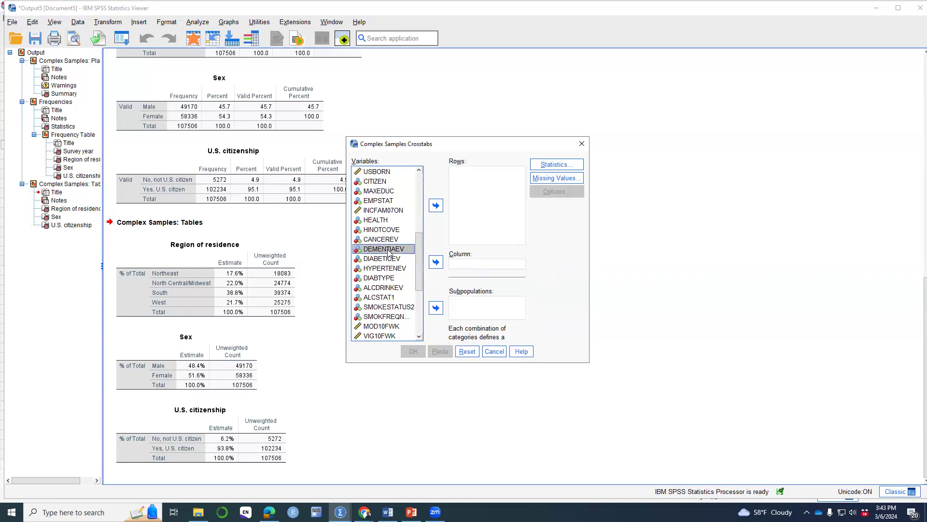
{"action": "left_click", "coordinate": [435, 262]}
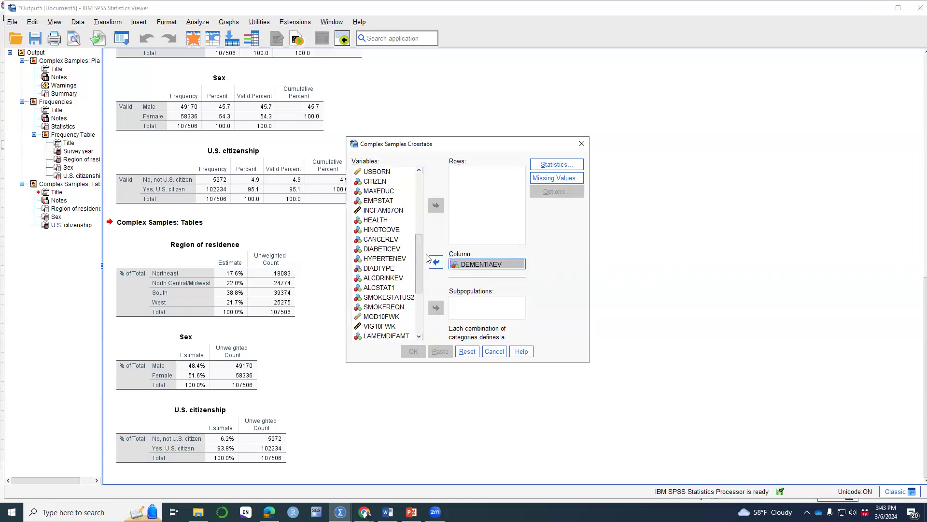
Step: Add SEX and REGION as the row variables of the crosstabs
{"action": "scroll", "coordinate": [378, 271], "scroll_direction": "up", "scroll_amount": 2}
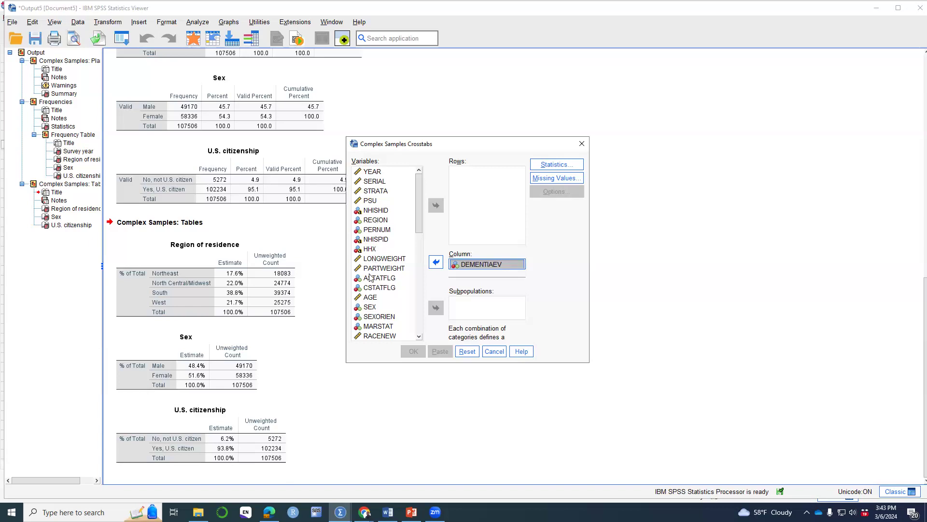
{"action": "left_click", "coordinate": [370, 307]}
{"action": "left_click", "coordinate": [436, 205]}
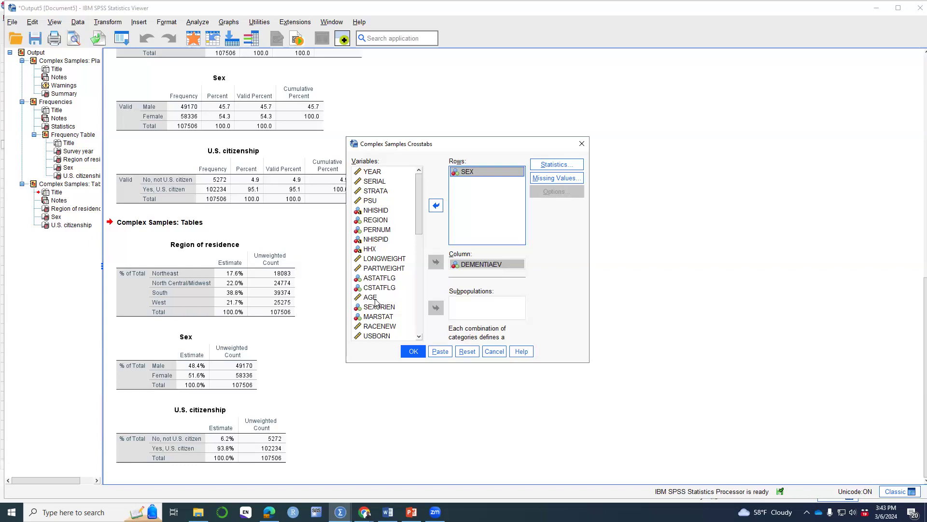
{"action": "left_click", "coordinate": [380, 317]}
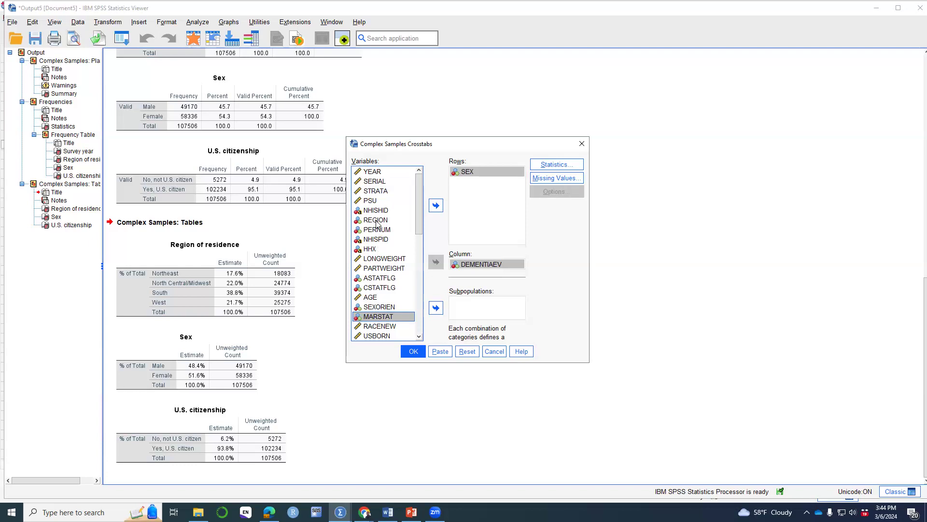
{"action": "left_click", "coordinate": [377, 221]}
{"action": "left_click", "coordinate": [436, 205]}
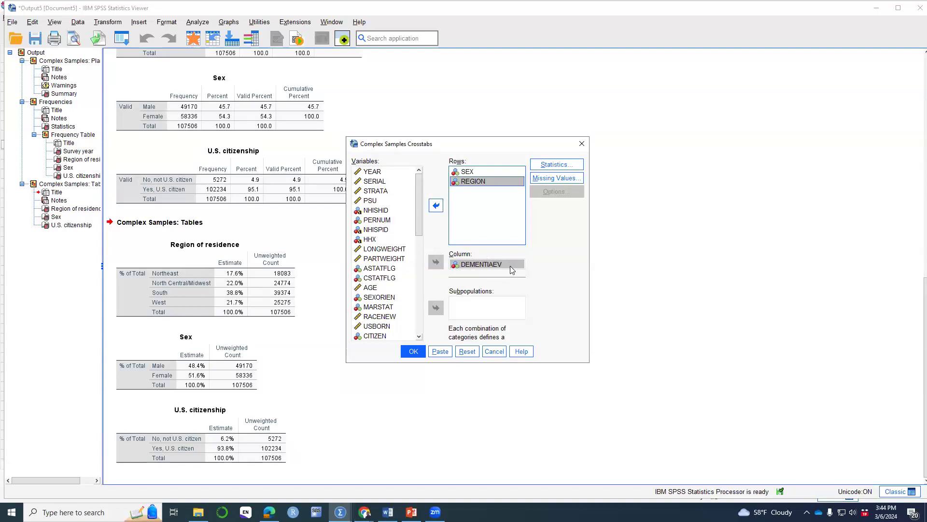
Step: Request column percent, unweighted count and the test of independence of rows and columns for the crosstabs, and run the analysis
{"action": "left_click", "coordinate": [552, 165]}
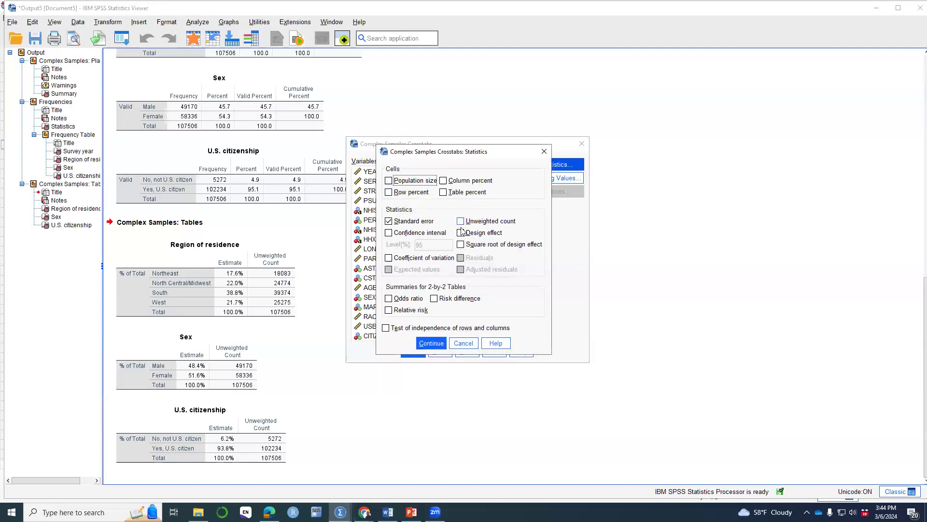
{"action": "left_click", "coordinate": [444, 193]}
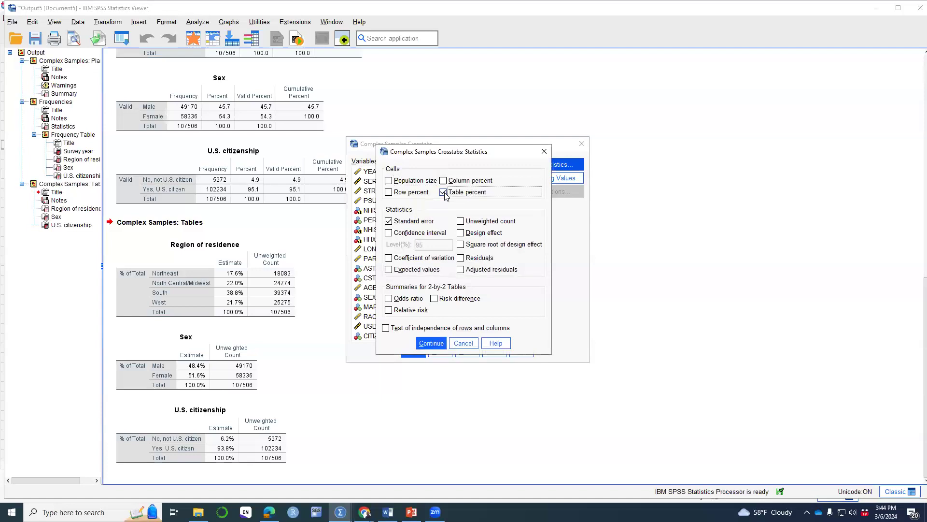
{"action": "left_click", "coordinate": [444, 193]}
{"action": "left_click", "coordinate": [442, 180]}
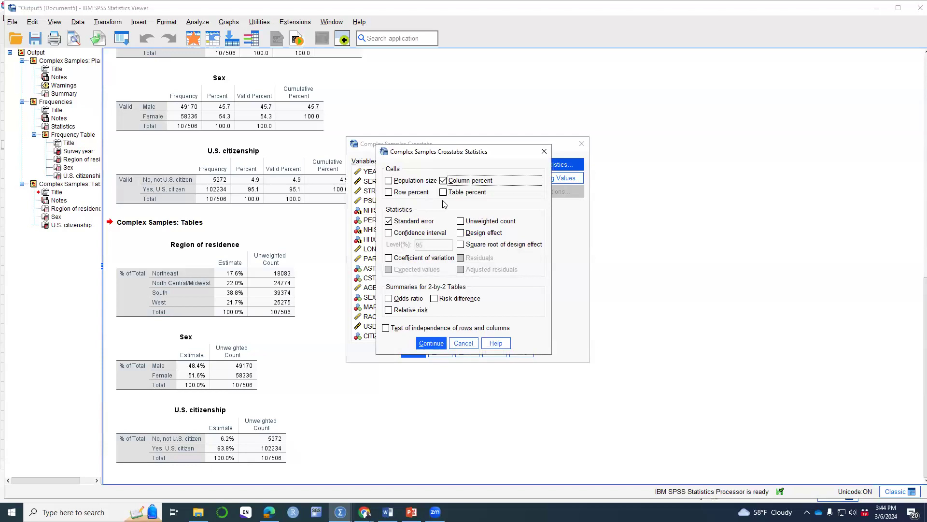
{"action": "left_click", "coordinate": [459, 223]}
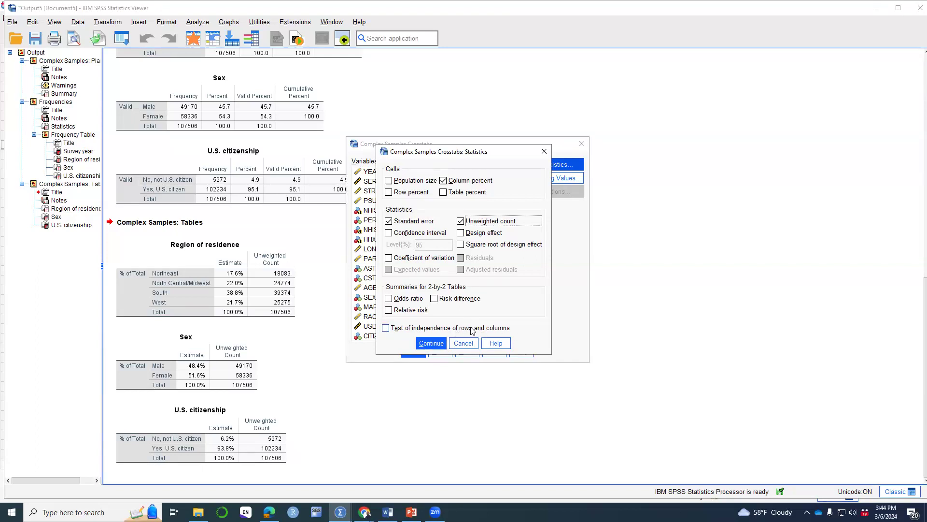
{"action": "left_click", "coordinate": [385, 329]}
{"action": "left_click", "coordinate": [424, 341]}
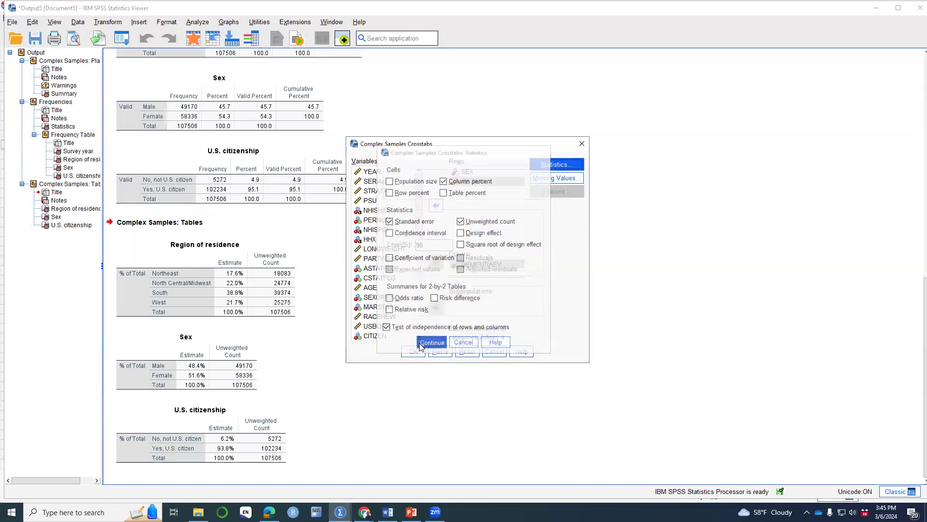
{"action": "left_click", "coordinate": [414, 351]}
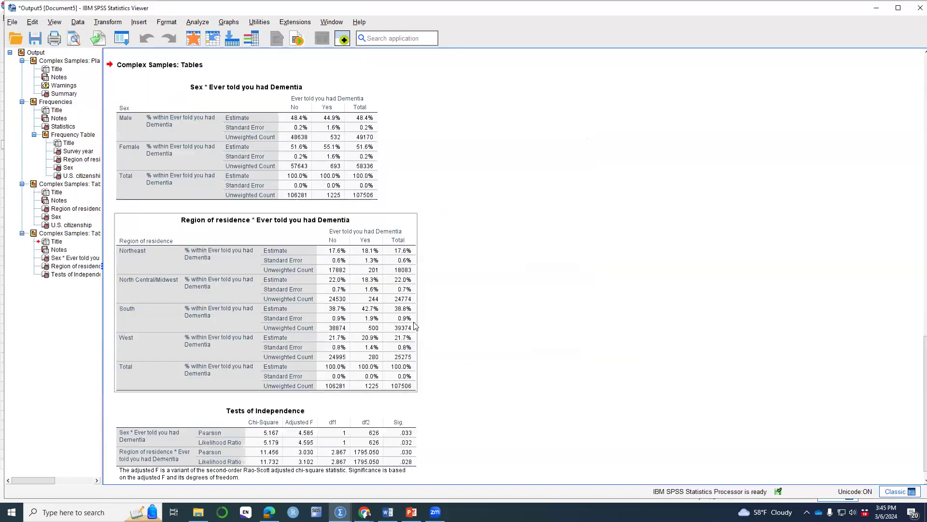
Step: Examine the crosstabs of sex and region of residence by dementia, along with the tests of independence
{"action": "scroll", "coordinate": [374, 287], "scroll_direction": "up", "scroll_amount": 3}
{"action": "scroll", "coordinate": [377, 283], "scroll_direction": "down", "scroll_amount": 3}
{"action": "scroll", "coordinate": [400, 274], "scroll_direction": "up", "scroll_amount": 2}
{"action": "left_click", "coordinate": [223, 153]}
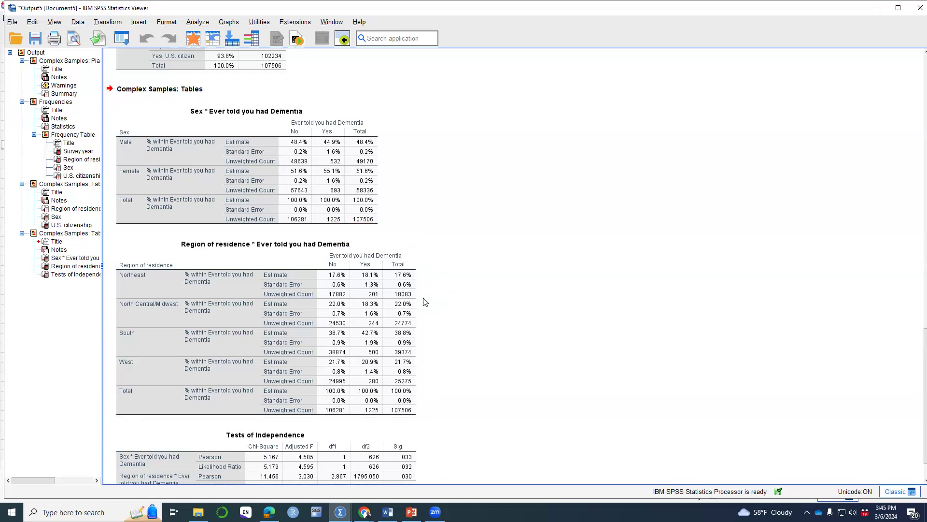
{"action": "scroll", "coordinate": [361, 321], "scroll_direction": "down", "scroll_amount": 2}
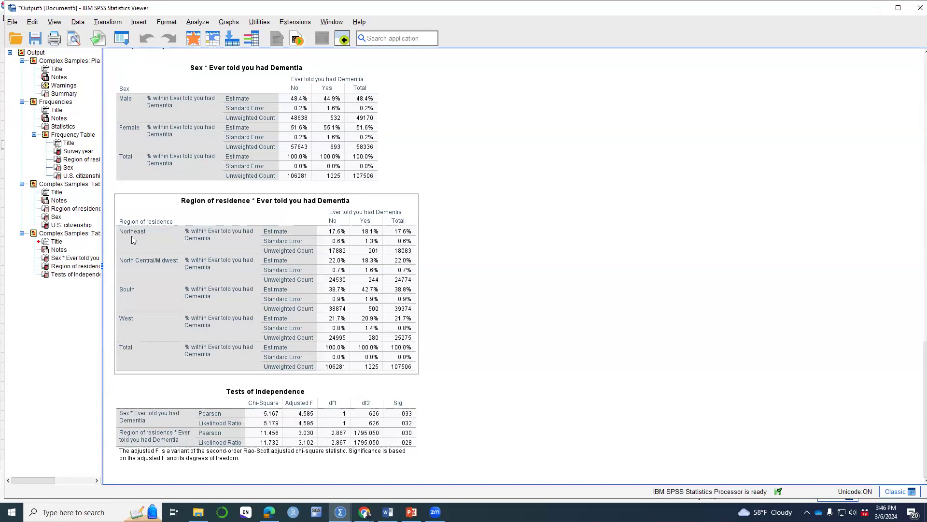
{"action": "left_click", "coordinate": [298, 433]}
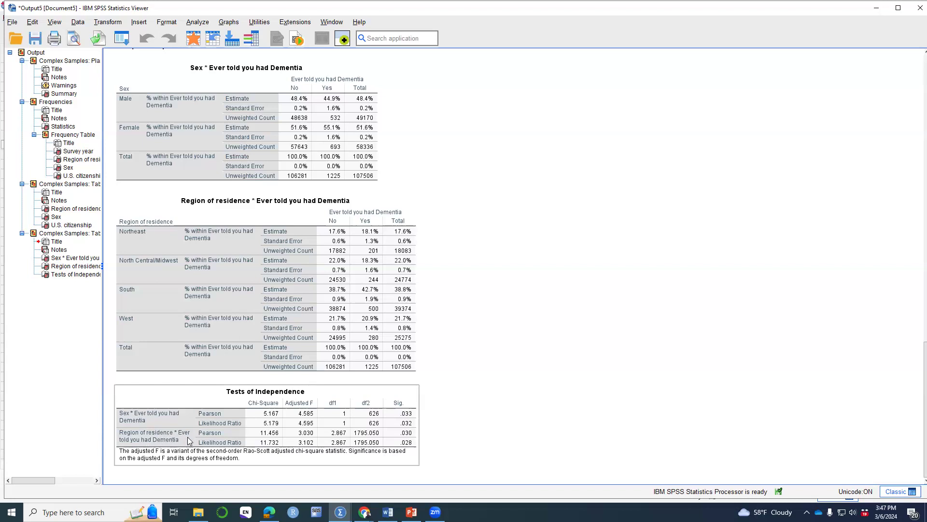
{"action": "left_click", "coordinate": [196, 22]}
{"action": "mouse_move", "coordinate": [232, 318]}
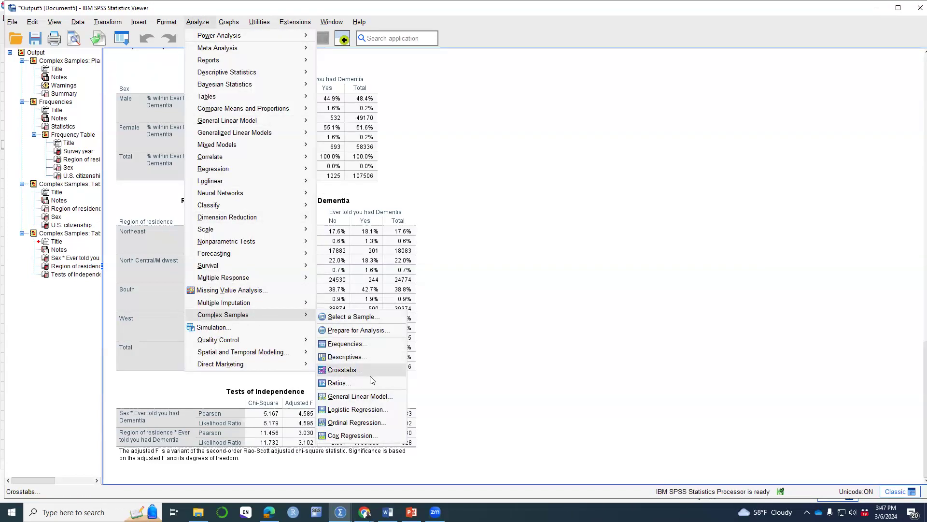
{"action": "left_click", "coordinate": [351, 414]}
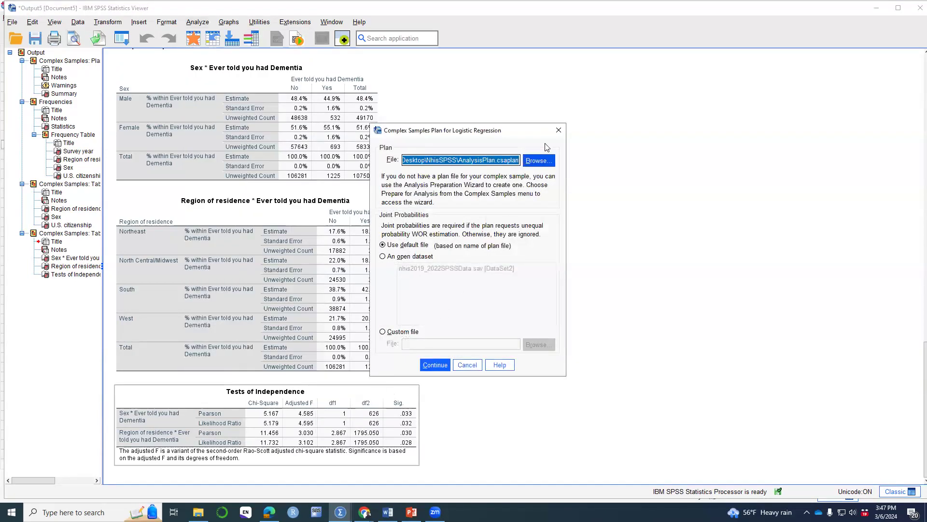
{"action": "left_click", "coordinate": [559, 130]}
Step: Start a Complex Samples Logistic Regression using the AnalysisPlan.csaplan plan file and the default joint probabilities file
{"action": "left_click", "coordinate": [198, 21]}
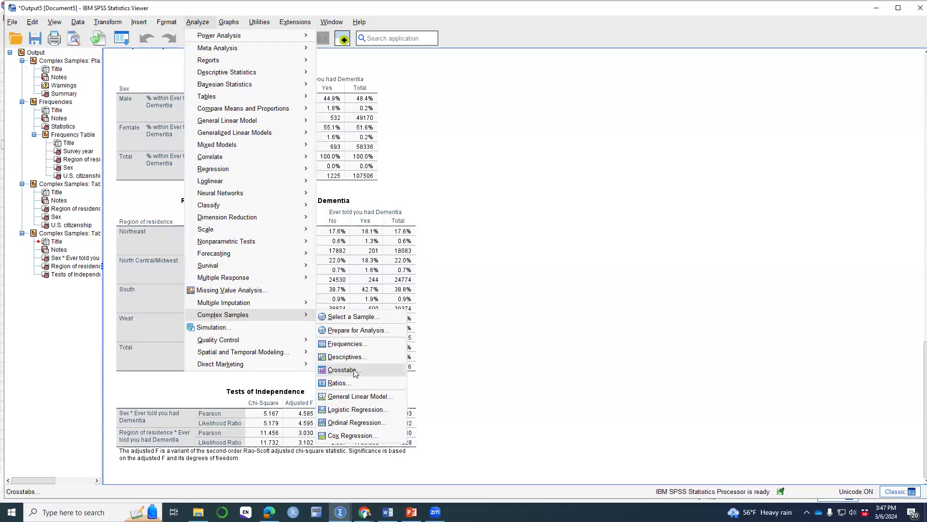
{"action": "left_click", "coordinate": [356, 410]}
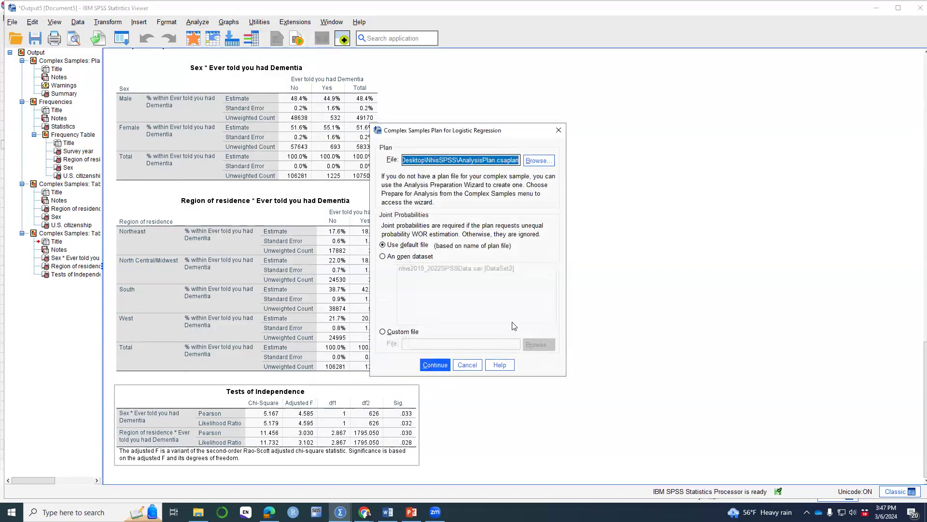
{"action": "left_click", "coordinate": [434, 364]}
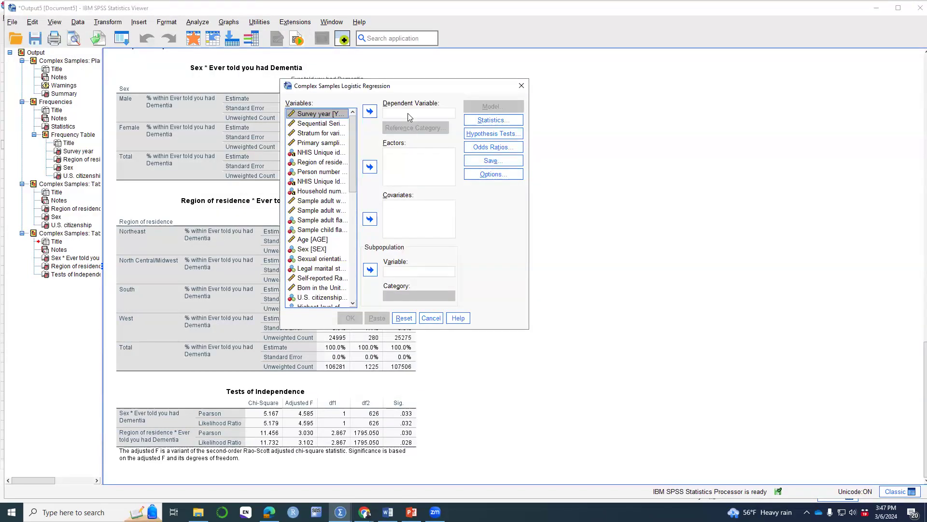
Step: List the logistic regression variables by name and assign DEMENTIAEV as the dependent variable
{"action": "left_click", "coordinate": [405, 113]}
{"action": "scroll", "coordinate": [319, 290], "scroll_direction": "down", "scroll_amount": 6}
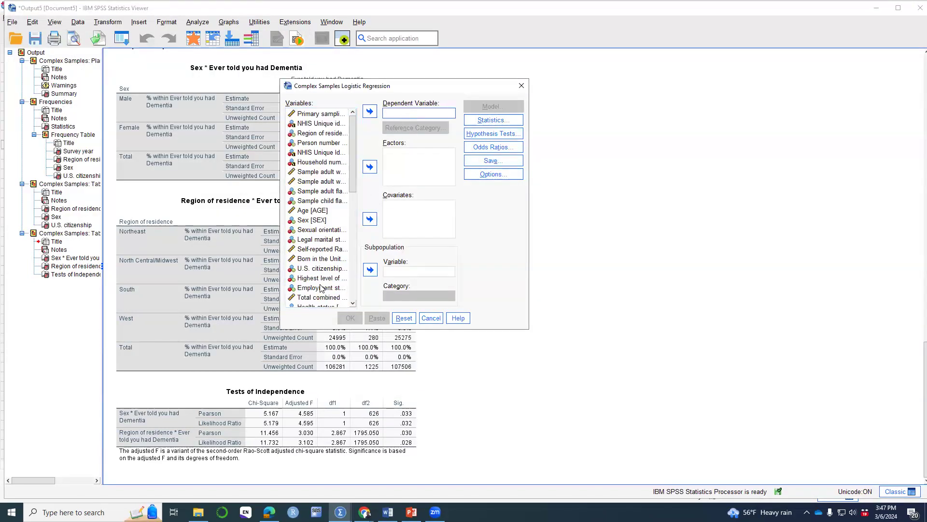
{"action": "scroll", "coordinate": [319, 260], "scroll_direction": "up", "scroll_amount": 6}
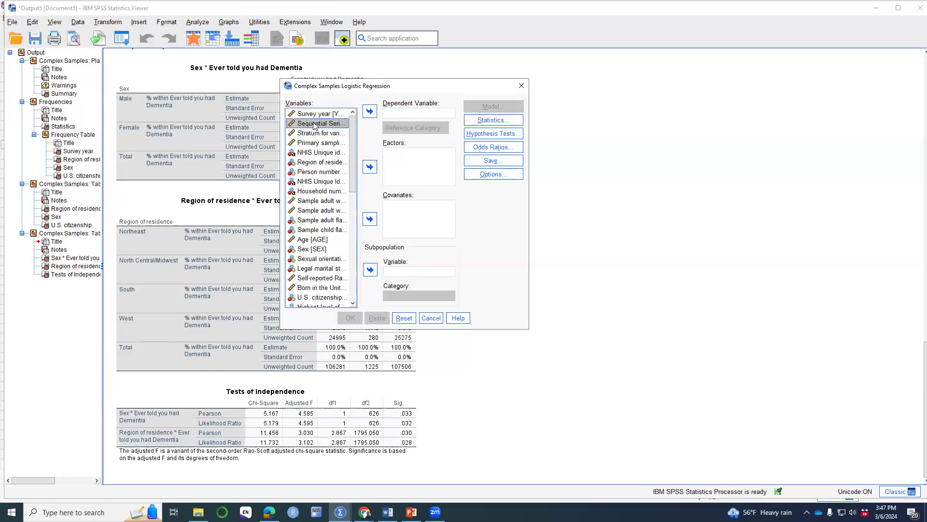
{"action": "right_click", "coordinate": [316, 124]}
{"action": "left_click", "coordinate": [315, 137]}
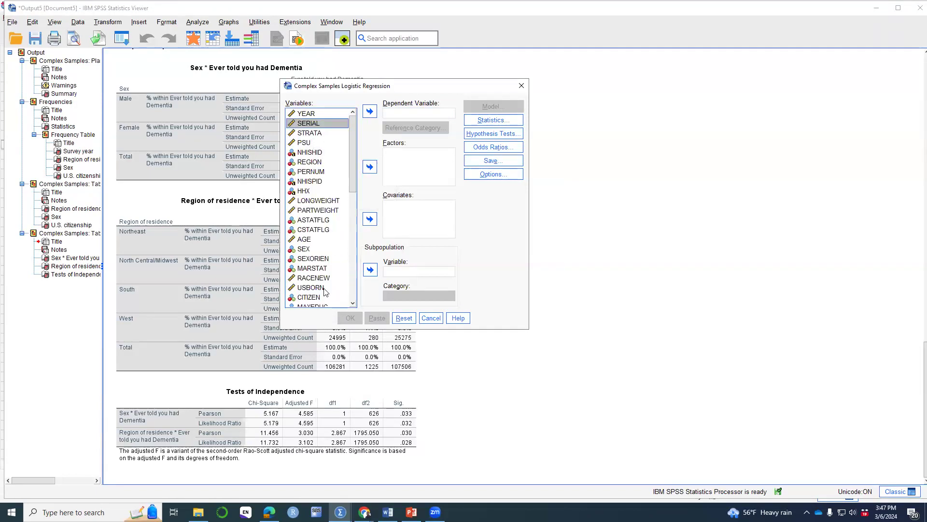
{"action": "scroll", "coordinate": [321, 278], "scroll_direction": "down", "scroll_amount": 3}
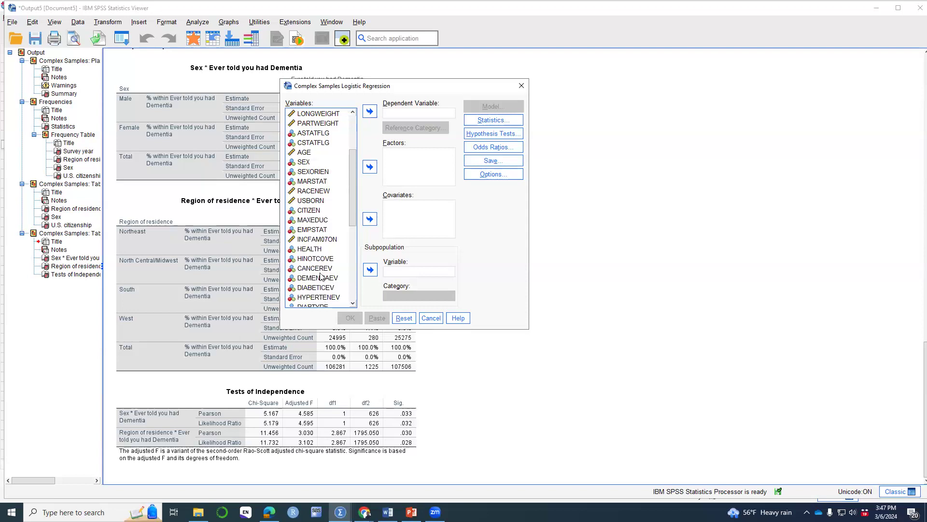
{"action": "left_click", "coordinate": [318, 279]}
{"action": "left_click", "coordinate": [370, 111]}
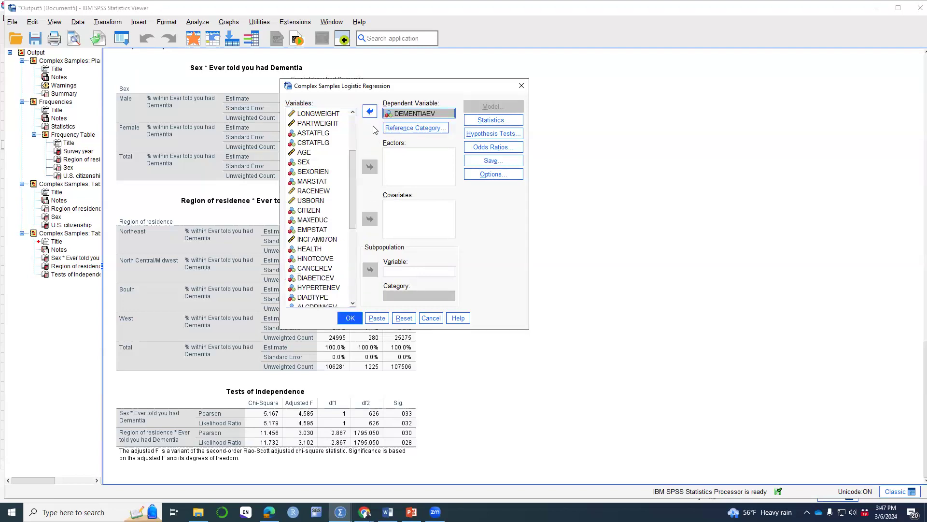
Step: Add SEX and REGION as factors and AGE as a covariate in the logistic regression
{"action": "scroll", "coordinate": [325, 200], "scroll_direction": "up", "scroll_amount": 3}
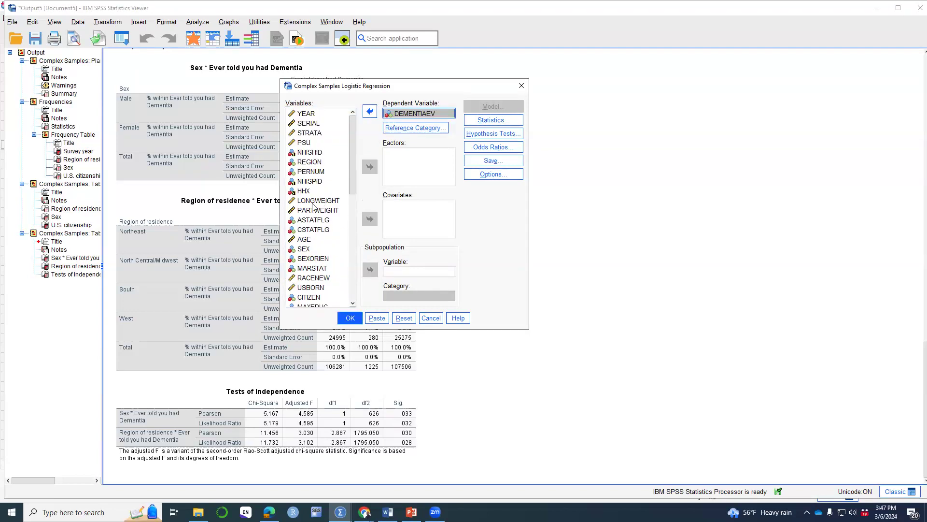
{"action": "left_click", "coordinate": [305, 249]}
{"action": "left_click", "coordinate": [370, 167]}
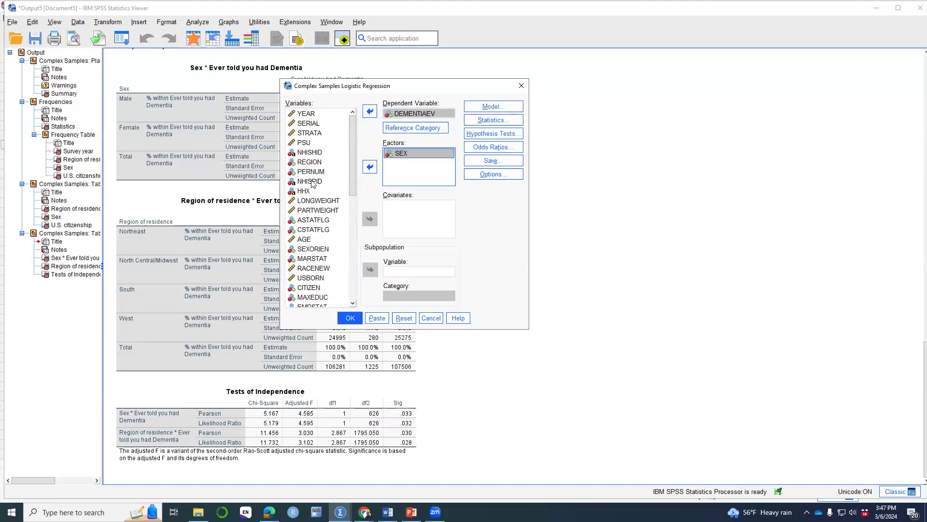
{"action": "left_click", "coordinate": [309, 162]}
{"action": "left_click", "coordinate": [370, 166]}
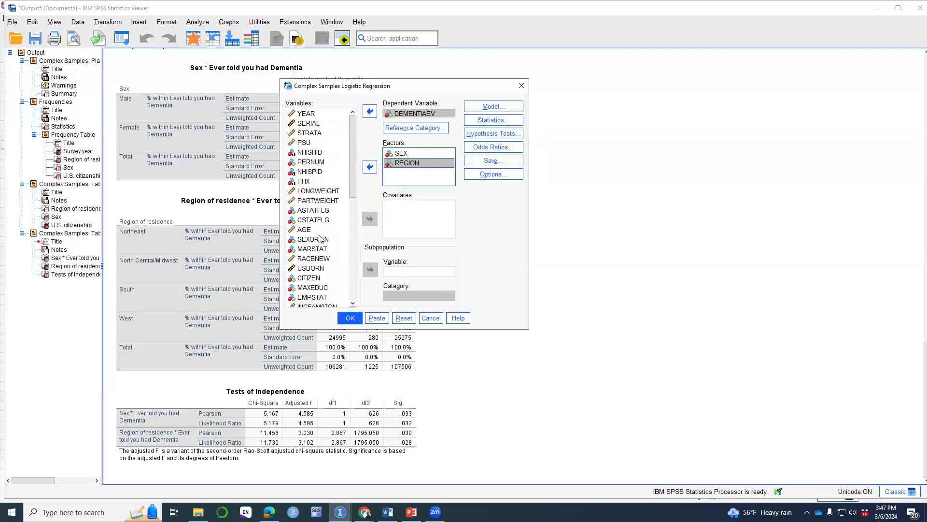
{"action": "left_click", "coordinate": [306, 230]}
{"action": "left_click", "coordinate": [370, 219]}
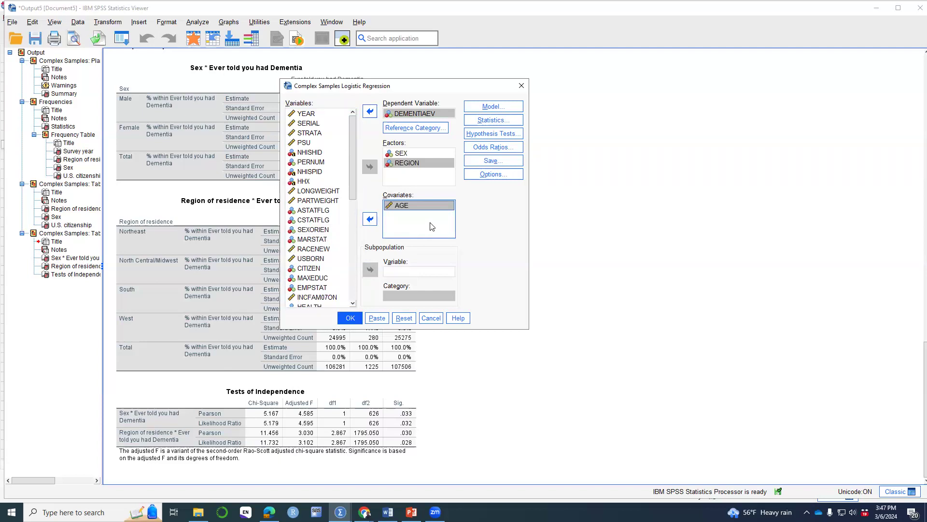
Step: Accept the default logistic regression statistics: pseudo R-square, summary statistics for model variables and sample design information
{"action": "left_click", "coordinate": [493, 120]}
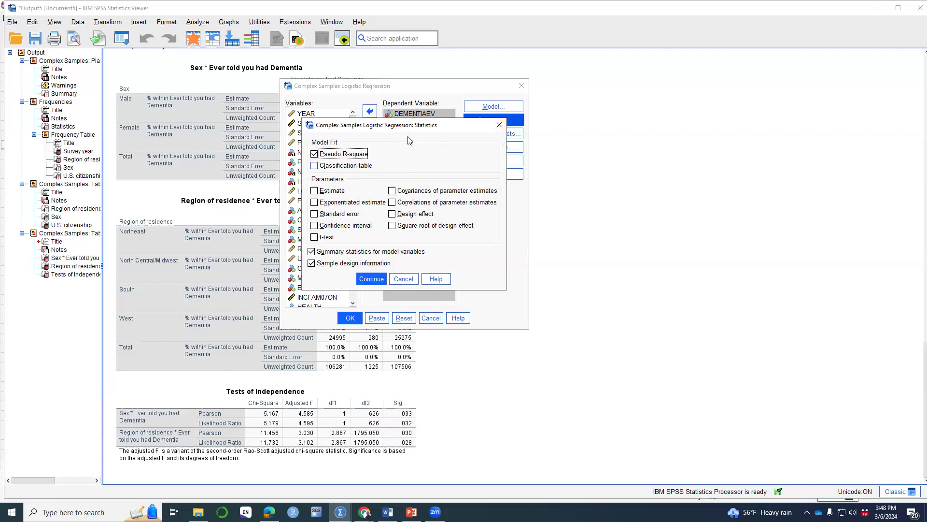
{"action": "left_click", "coordinate": [500, 125]}
{"action": "left_click", "coordinate": [494, 120]}
{"action": "left_click", "coordinate": [366, 280]}
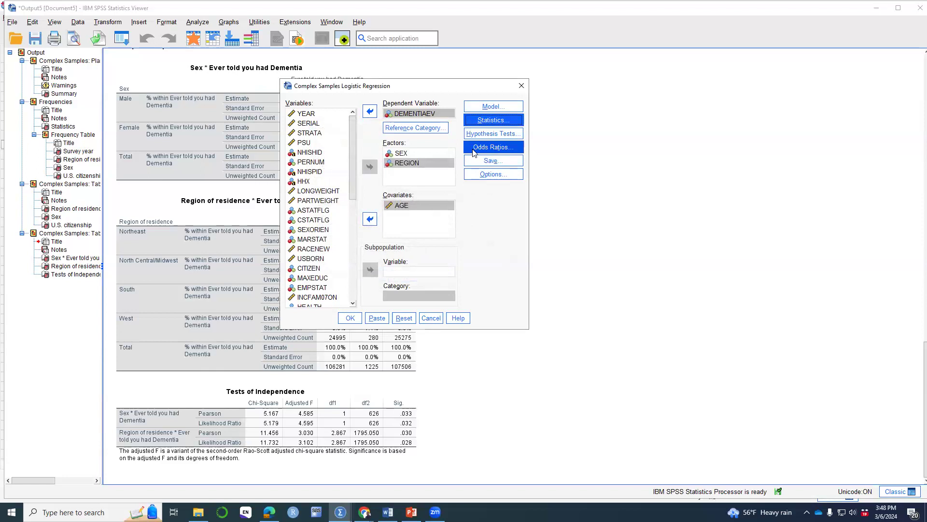
Step: Request odds ratios for SEX and REGION against their highest values and for a 1-unit change in AGE
{"action": "left_click", "coordinate": [486, 148]}
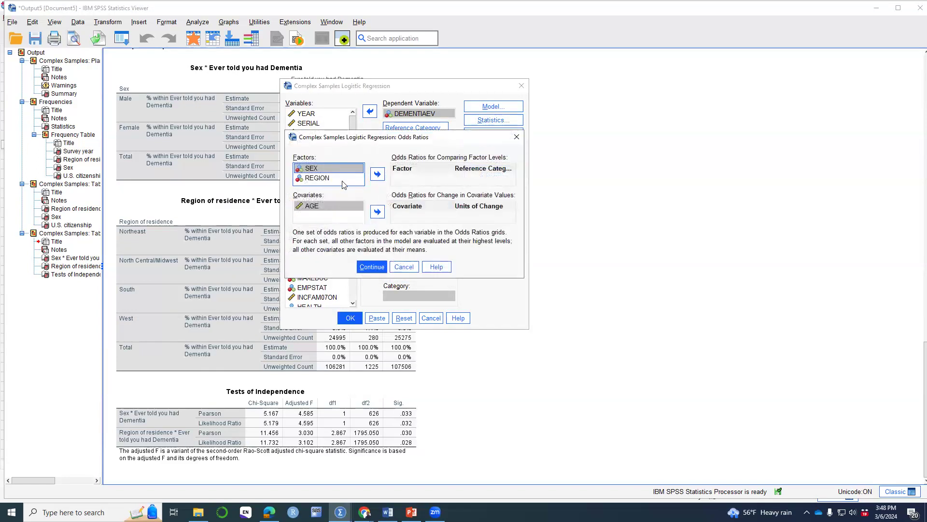
{"action": "left_click", "coordinate": [305, 177], "text": "shift"}
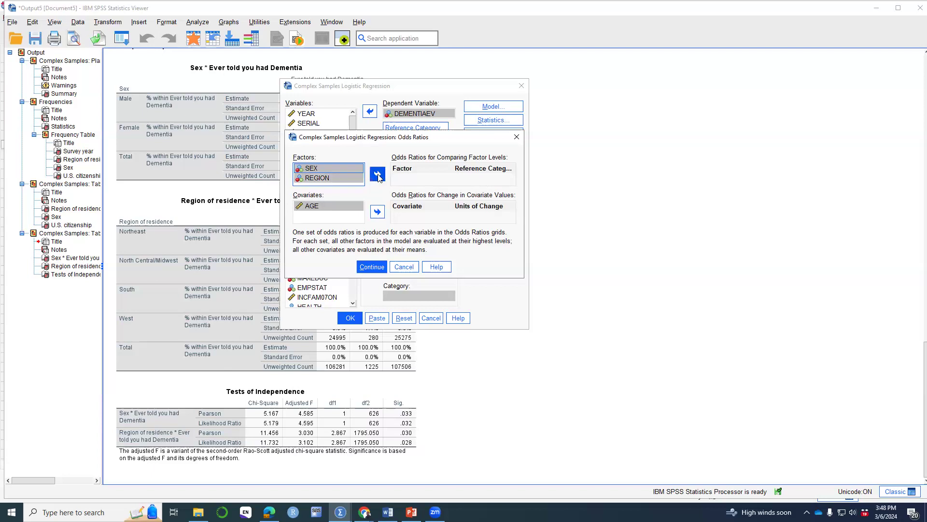
{"action": "left_click", "coordinate": [377, 174]}
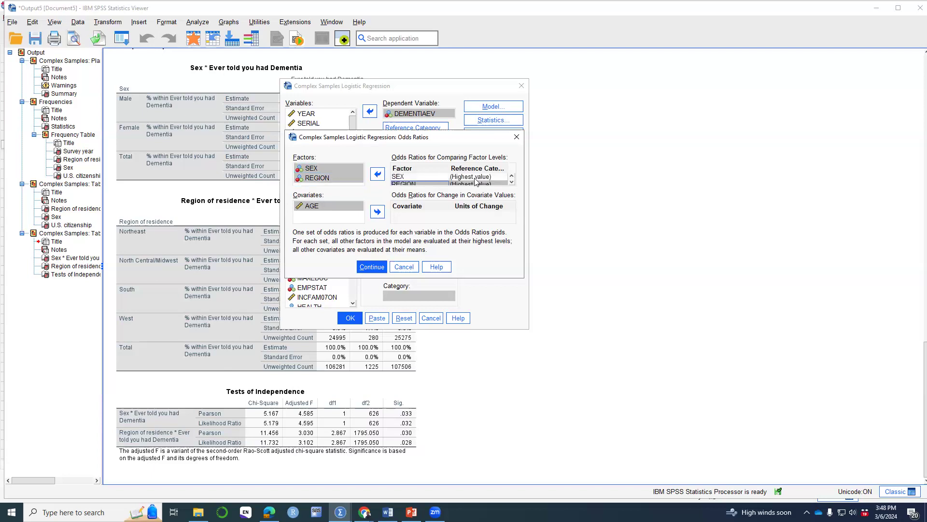
{"action": "left_click", "coordinate": [378, 212]}
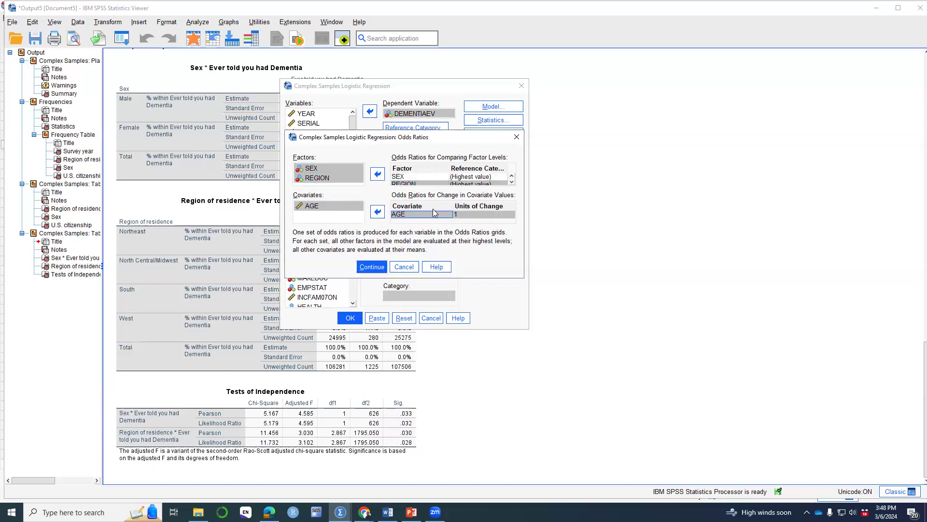
{"action": "left_click", "coordinate": [365, 267]}
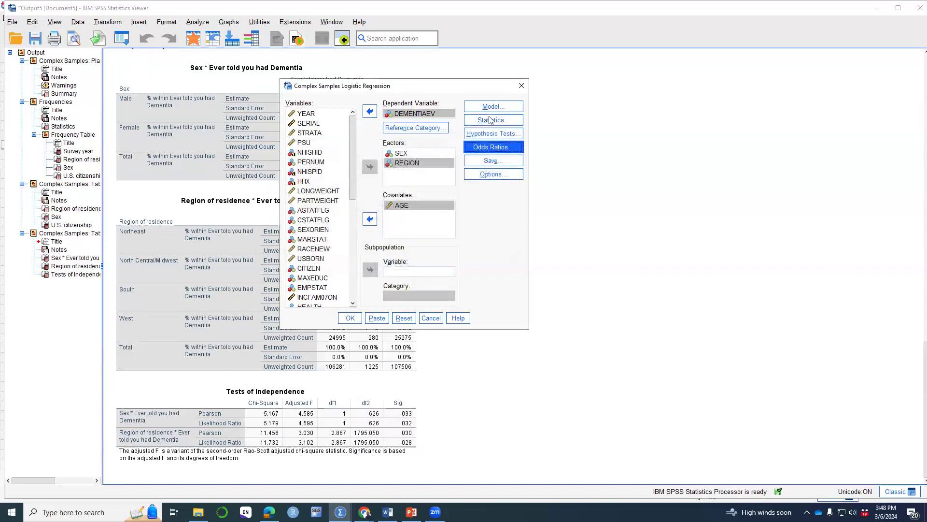
Step: Keep the highest value as the dependent variable's reference category and run the logistic regression with the default estimation options
{"action": "left_click", "coordinate": [420, 132]}
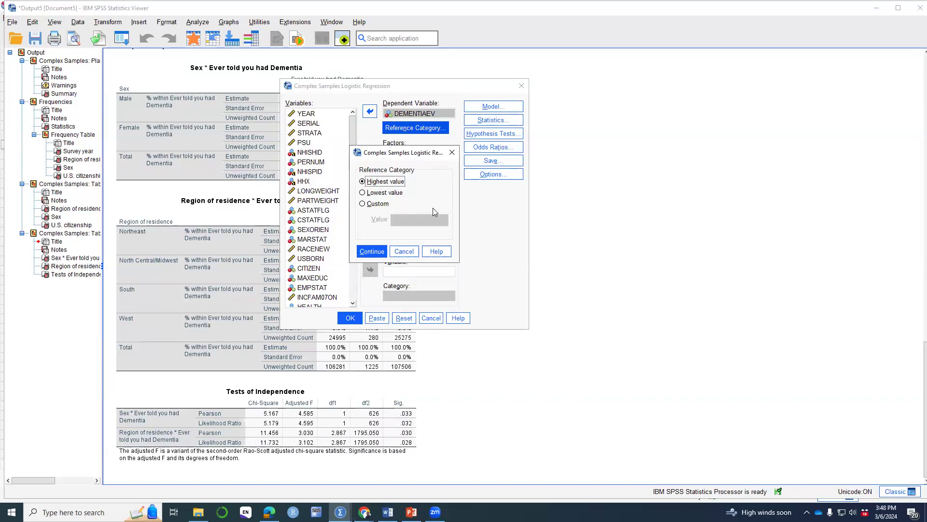
{"action": "left_click", "coordinate": [365, 253]}
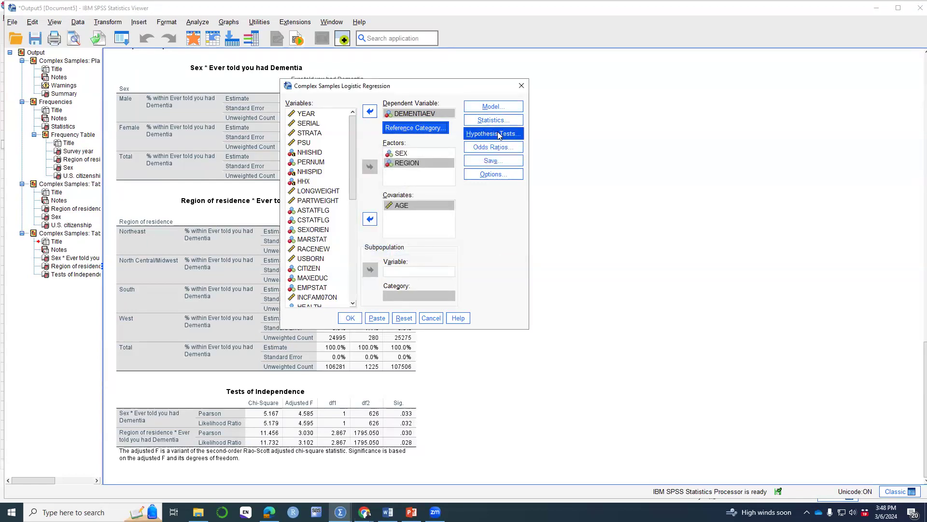
{"action": "left_click", "coordinate": [490, 147]}
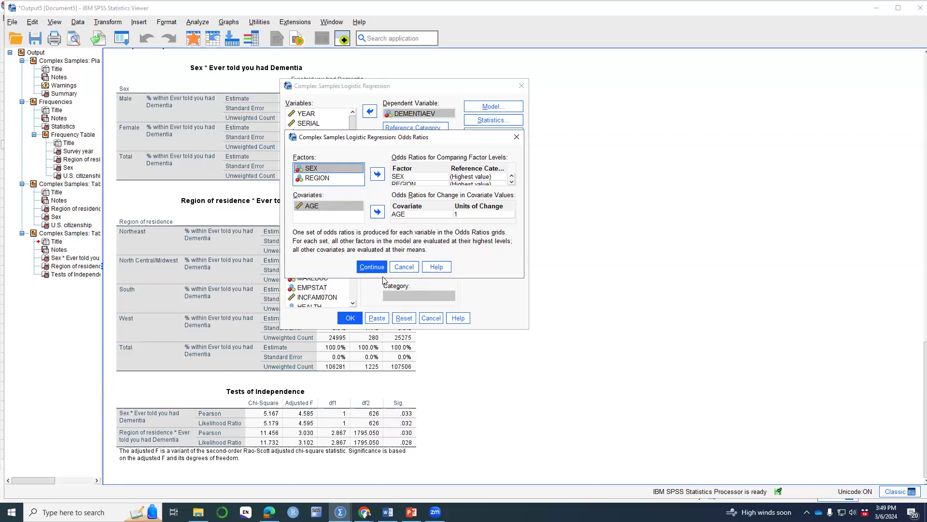
{"action": "left_click", "coordinate": [370, 268]}
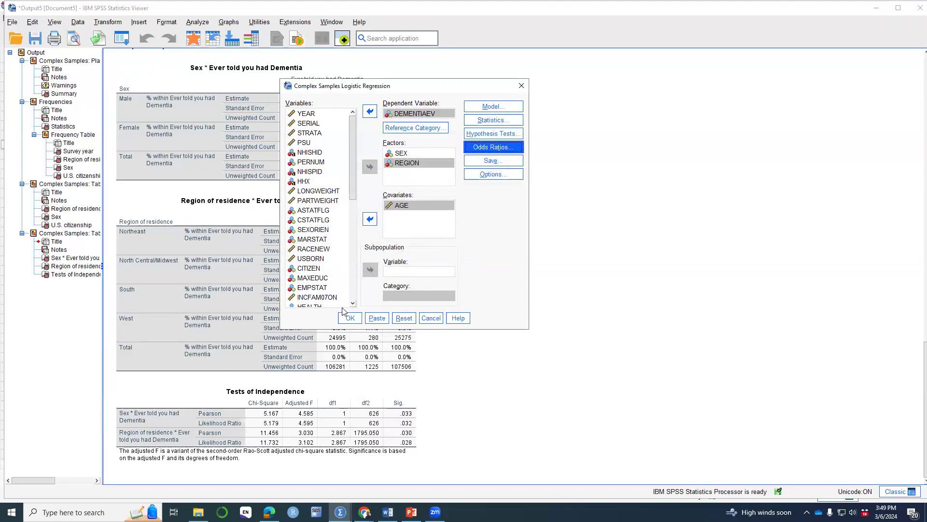
{"action": "left_click", "coordinate": [514, 176]}
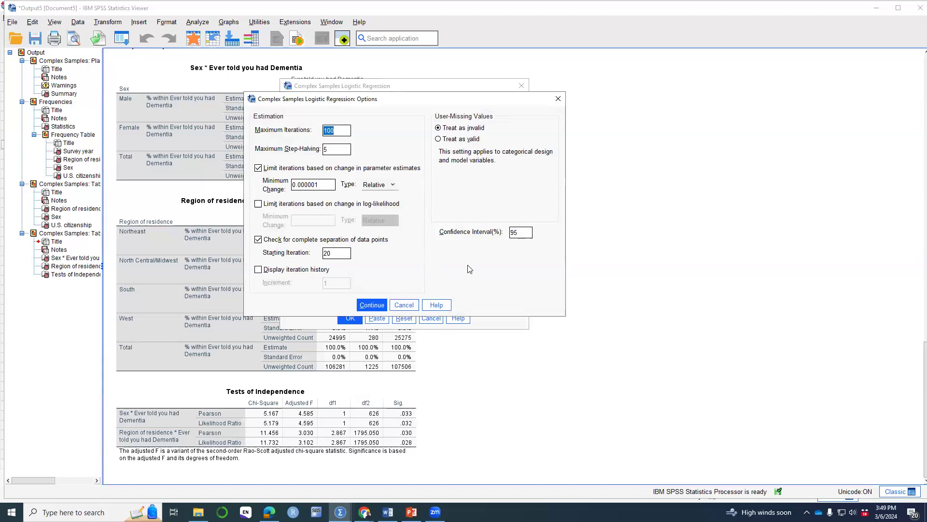
{"action": "left_click", "coordinate": [358, 309]}
{"action": "left_click", "coordinate": [351, 319]}
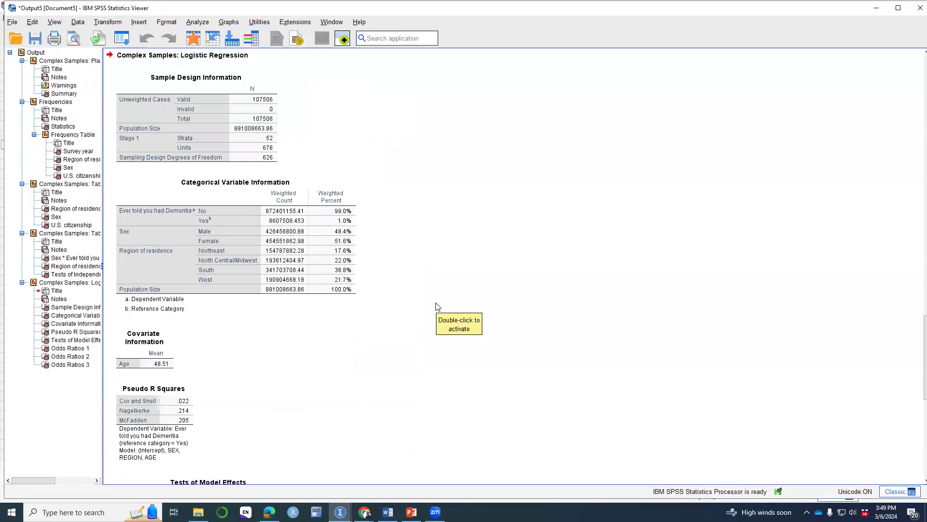
Step: Examine the logistic regression's sample design, categorical variable, covariate and pseudo R-square tables
{"action": "scroll", "coordinate": [438, 307], "scroll_direction": "down", "scroll_amount": 6}
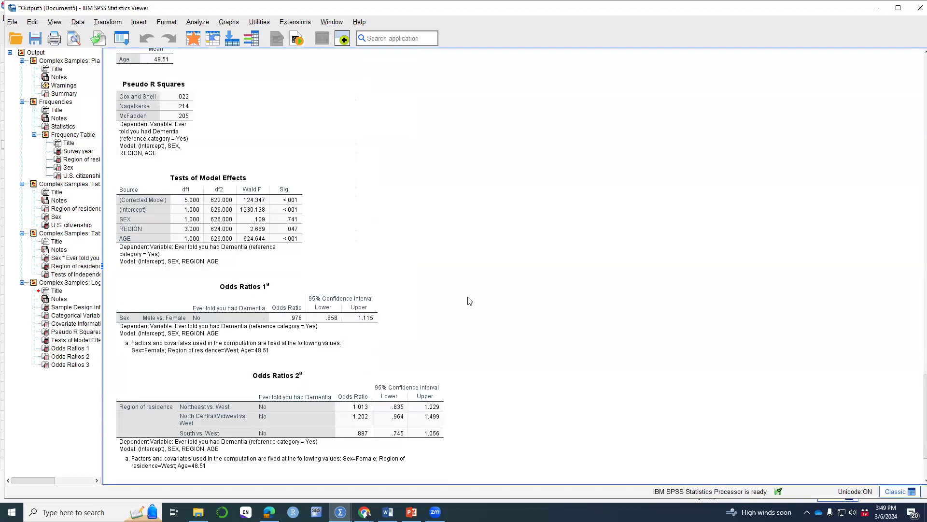
{"action": "scroll", "coordinate": [470, 301], "scroll_direction": "down", "scroll_amount": 2}
{"action": "scroll", "coordinate": [478, 314], "scroll_direction": "up", "scroll_amount": 4}
{"action": "scroll", "coordinate": [409, 323], "scroll_direction": "down", "scroll_amount": 2}
{"action": "scroll", "coordinate": [389, 311], "scroll_direction": "up", "scroll_amount": 2}
{"action": "scroll", "coordinate": [389, 311], "scroll_direction": "up", "scroll_amount": 6}
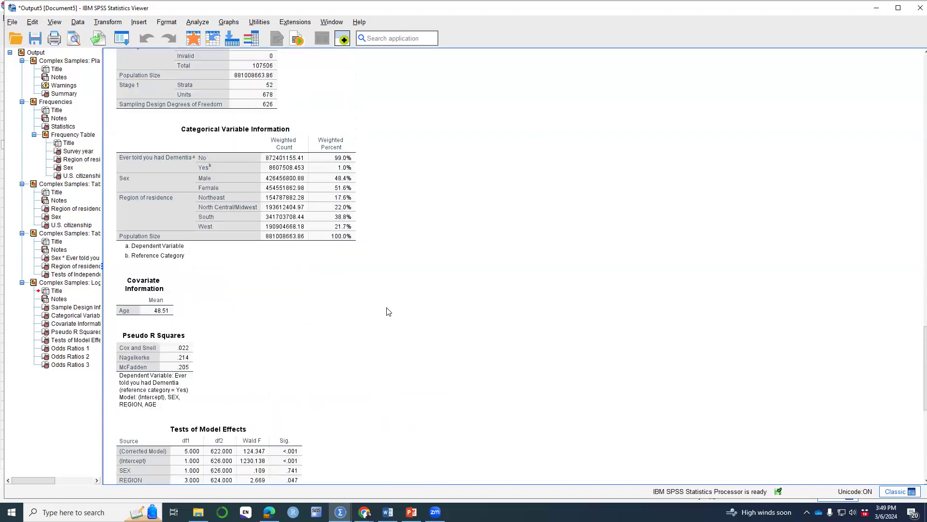
{"action": "left_click", "coordinate": [281, 356]}
{"action": "scroll", "coordinate": [309, 338], "scroll_direction": "down", "scroll_amount": 2}
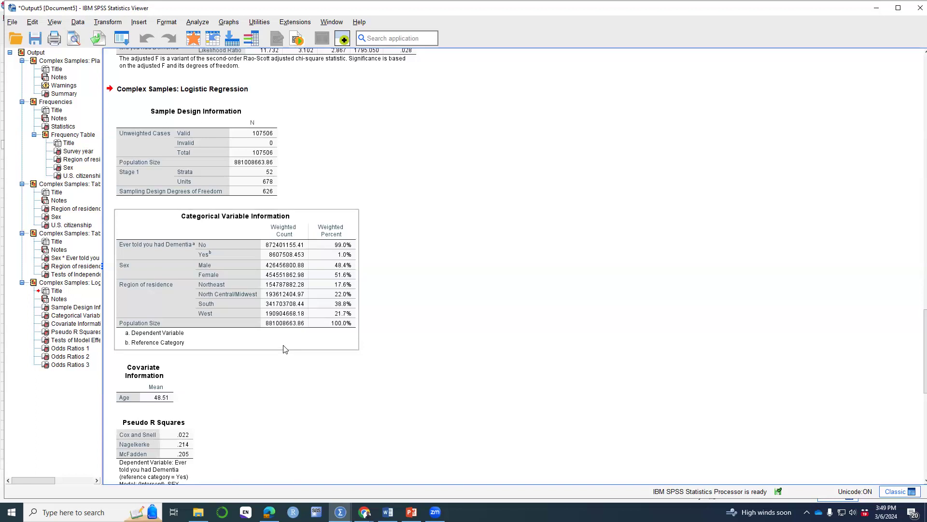
{"action": "scroll", "coordinate": [209, 213], "scroll_direction": "down", "scroll_amount": 4}
{"action": "scroll", "coordinate": [227, 216], "scroll_direction": "up", "scroll_amount": 3}
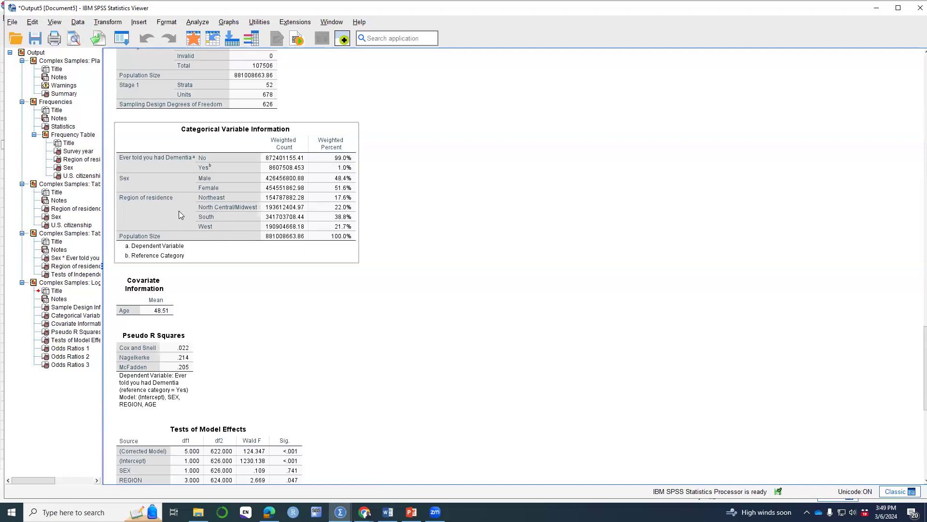
Step: Examine the tests of model effects and the odds ratios for sex, region of residence and age
{"action": "scroll", "coordinate": [188, 232], "scroll_direction": "down", "scroll_amount": 9}
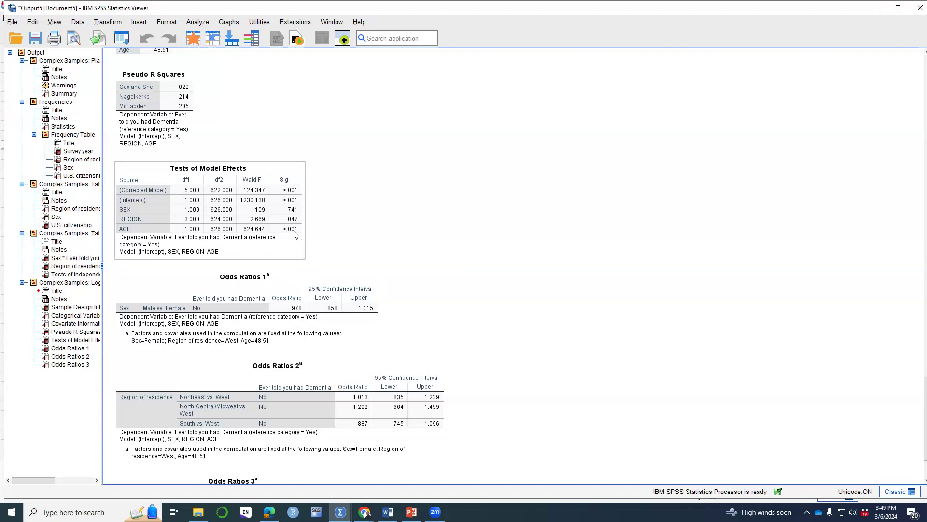
{"action": "scroll", "coordinate": [334, 263], "scroll_direction": "down", "scroll_amount": 3}
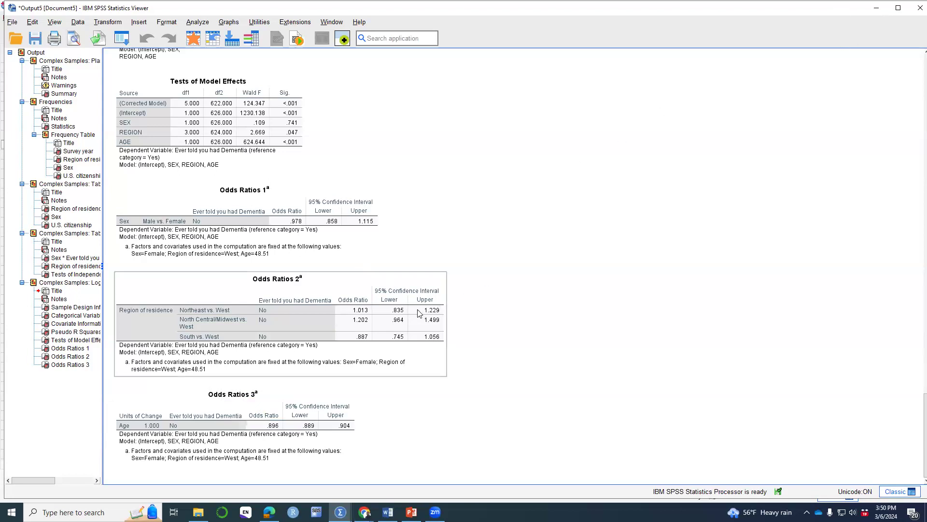
{"action": "scroll", "coordinate": [420, 314], "scroll_direction": "up", "scroll_amount": 3}
{"action": "scroll", "coordinate": [377, 284], "scroll_direction": "down", "scroll_amount": 3}
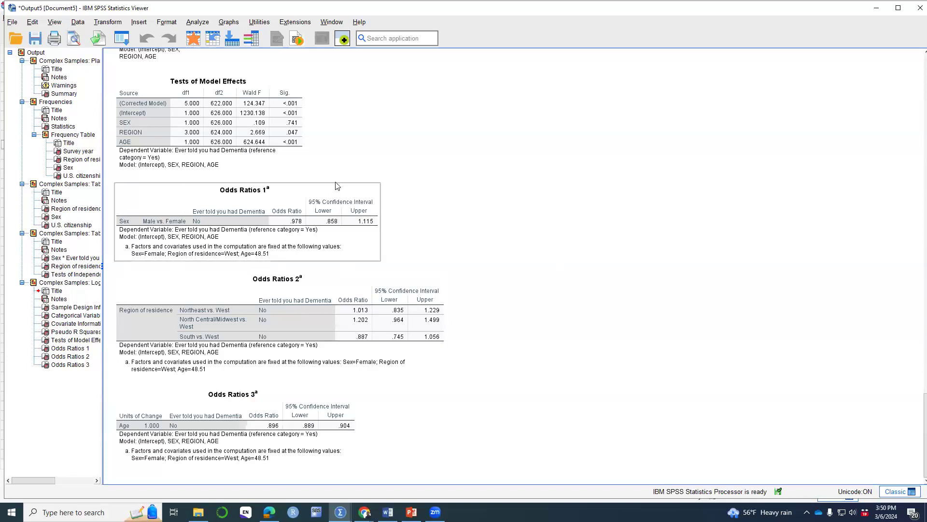
Step: Go back over the earlier dementia crosstabs and the weighted and unweighted frequency tables in the output
{"action": "scroll", "coordinate": [434, 242], "scroll_direction": "up", "scroll_amount": 4}
{"action": "scroll", "coordinate": [415, 271], "scroll_direction": "up", "scroll_amount": 4}
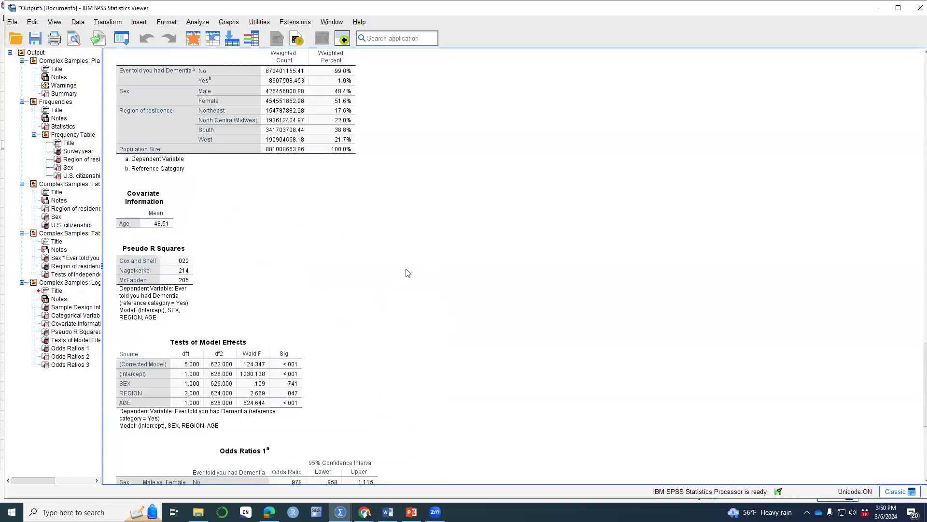
{"action": "scroll", "coordinate": [405, 274], "scroll_direction": "up", "scroll_amount": 8}
{"action": "scroll", "coordinate": [441, 316], "scroll_direction": "up", "scroll_amount": 13}
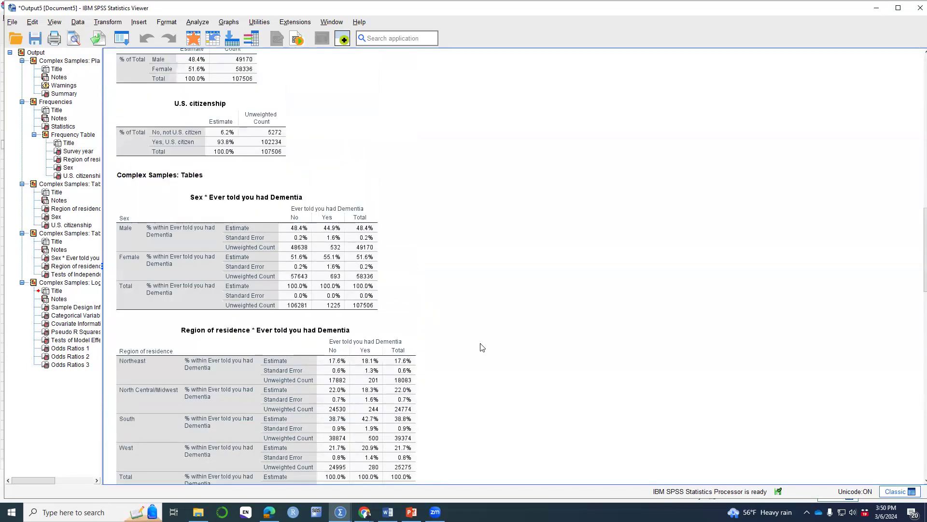
{"action": "scroll", "coordinate": [480, 347], "scroll_direction": "up", "scroll_amount": 10}
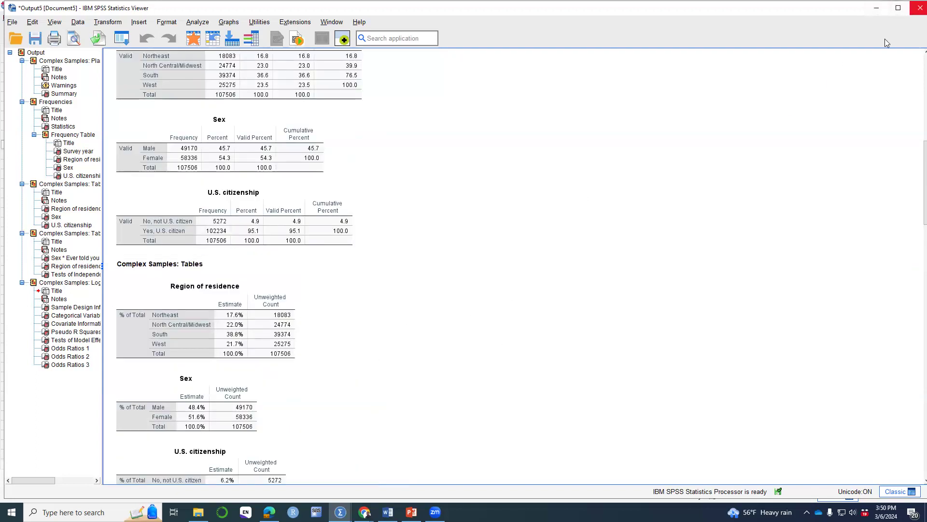
Step: Minimize the output and data windows, switch to the PowerPoint presentation and return to its title slide
{"action": "left_click", "coordinate": [876, 8]}
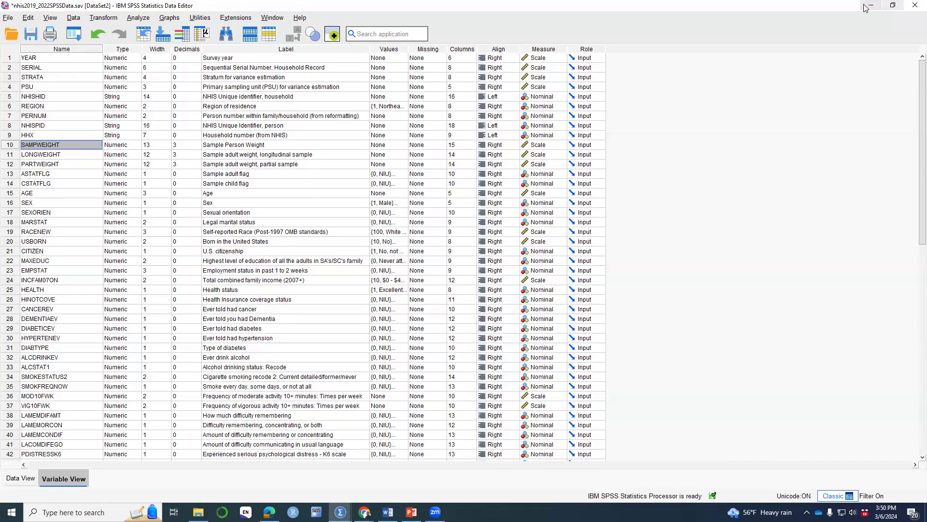
{"action": "left_click", "coordinate": [871, 6]}
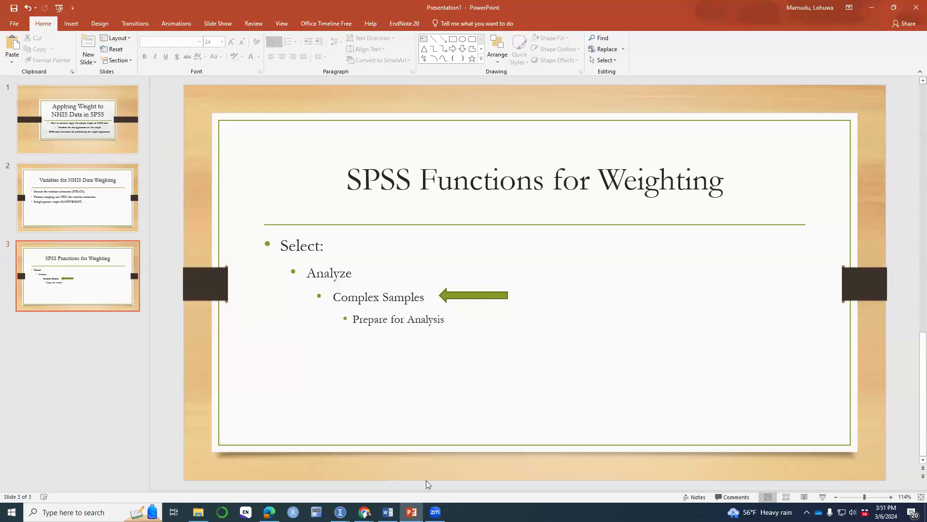
{"action": "mouse_move", "coordinate": [341, 513]}
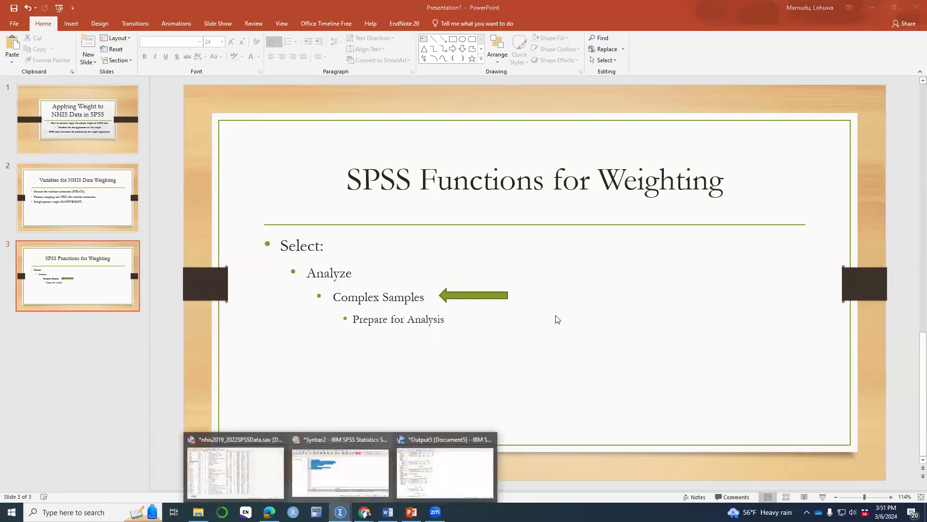
{"action": "scroll", "coordinate": [653, 303], "scroll_direction": "up", "scroll_amount": 3}
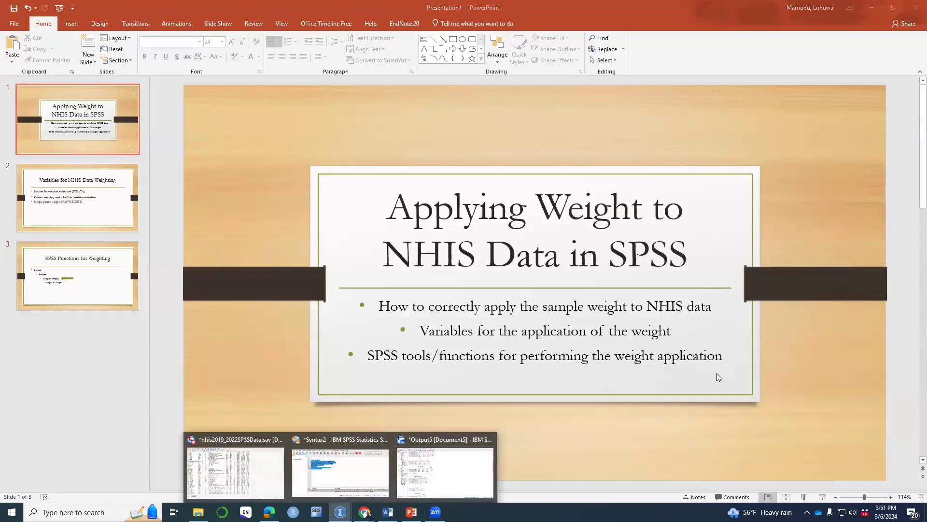